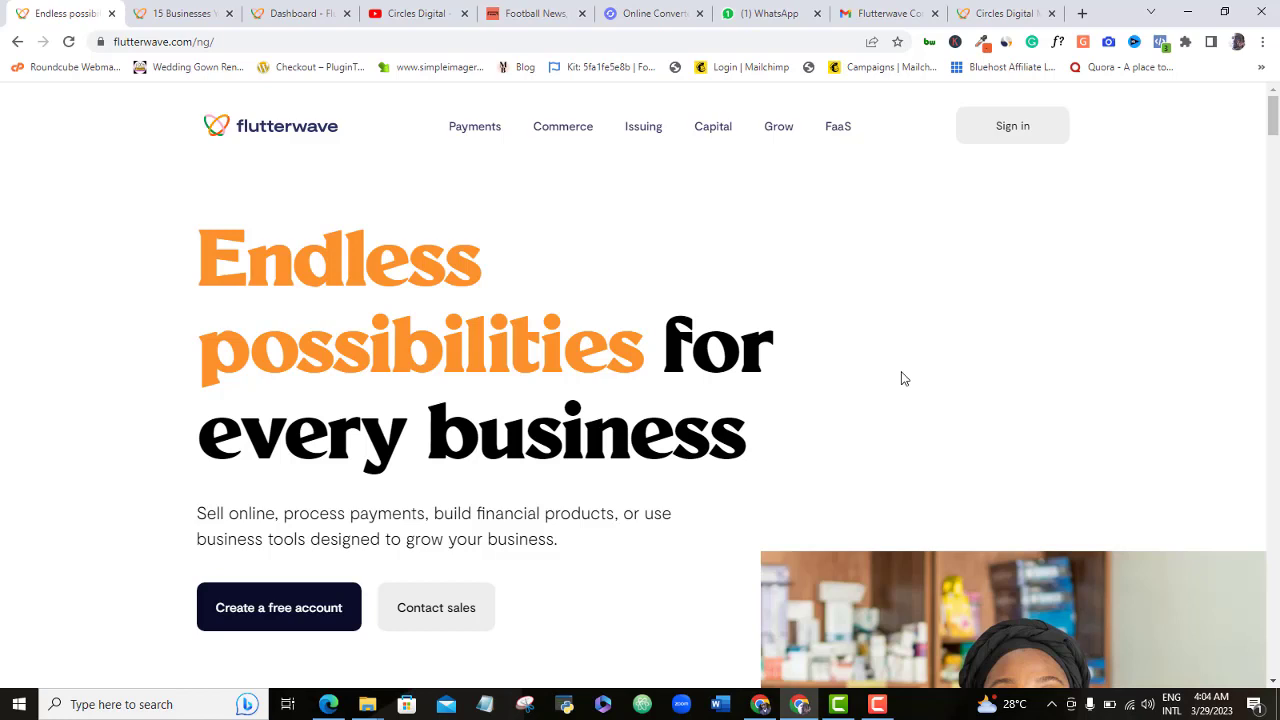
# - Show the dashboard's Store > Products page listing the five store products
pyautogui.click(287, 14)
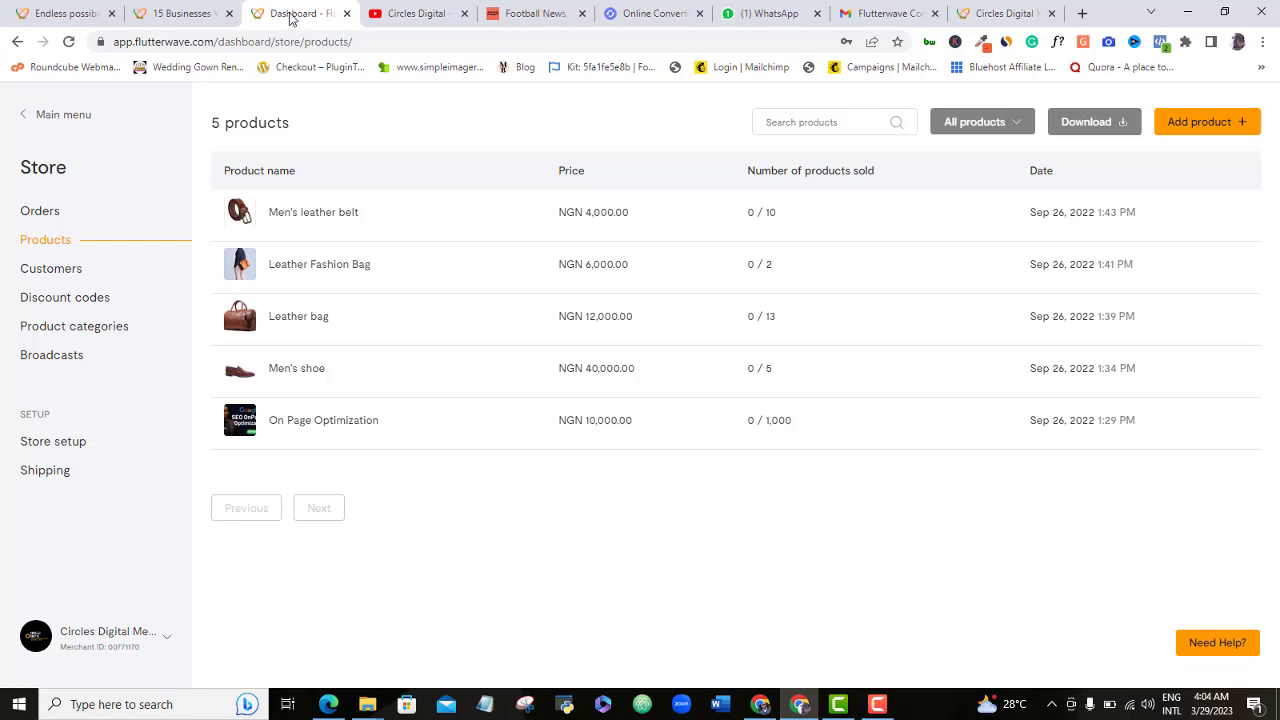
# - Browse the Circles Digital storefront and open the NGN 40,000.00 Men's shoe product page
pyautogui.click(1015, 13)
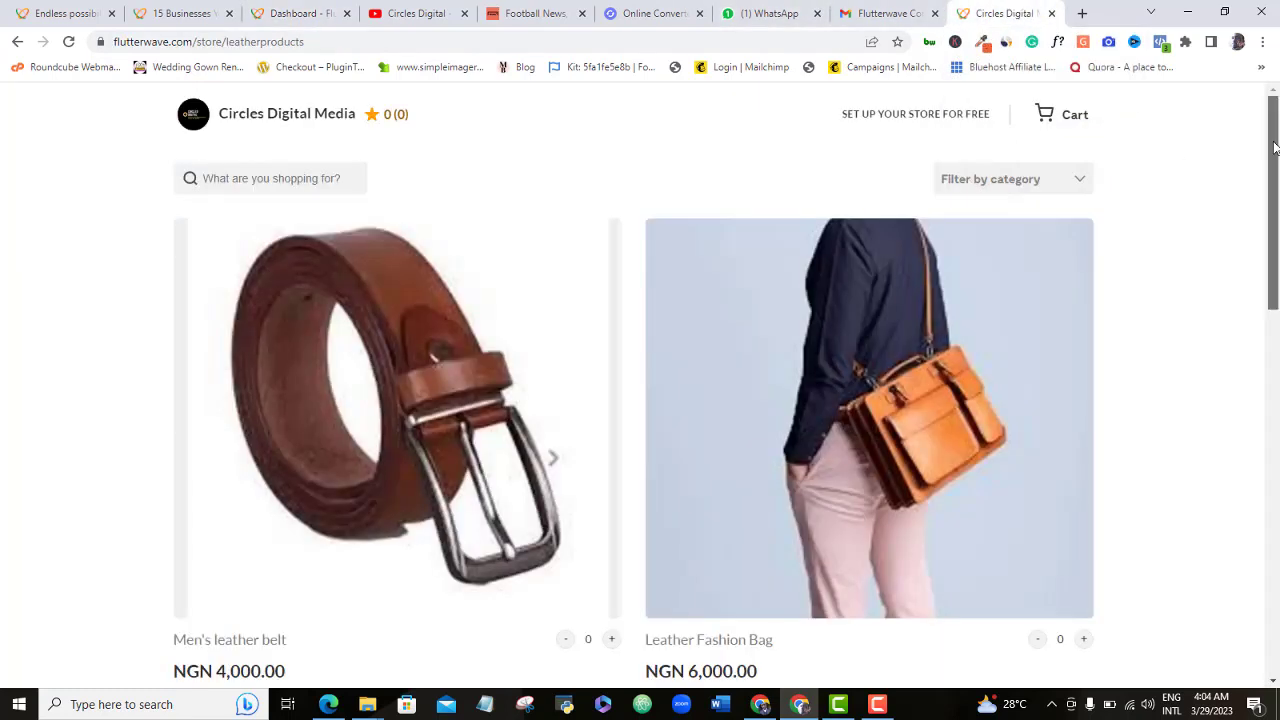
pyautogui.moveTo(1274, 147); pyautogui.dragTo(1277, 520)
pyautogui.moveTo(1277, 575); pyautogui.dragTo(1197, 221)
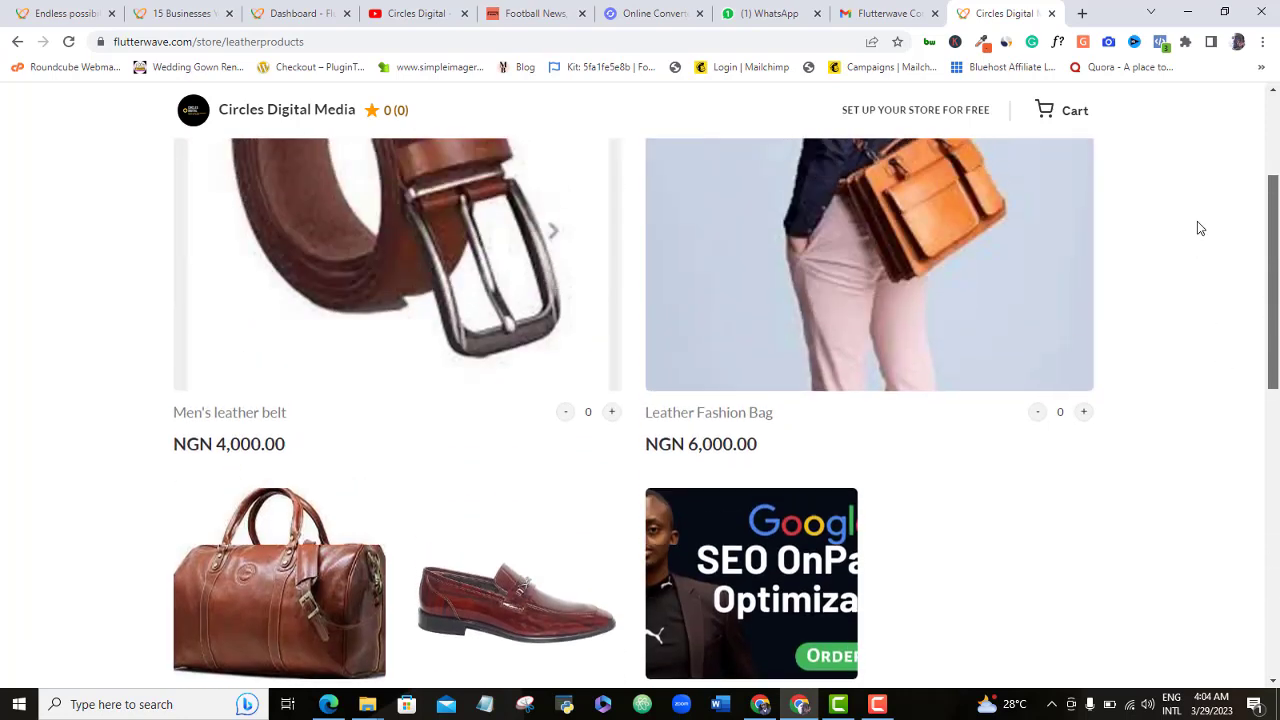
pyautogui.hotkey('ctrl', '1')
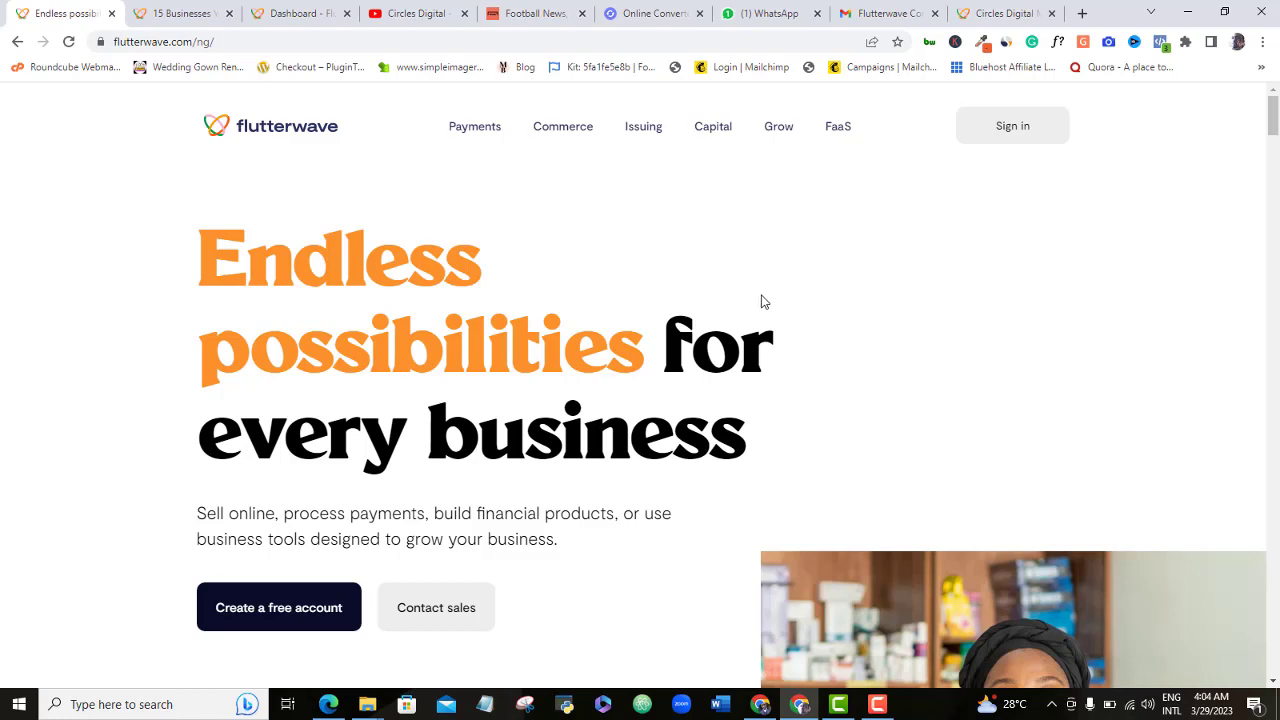
pyautogui.hotkey('ctrl', '9')
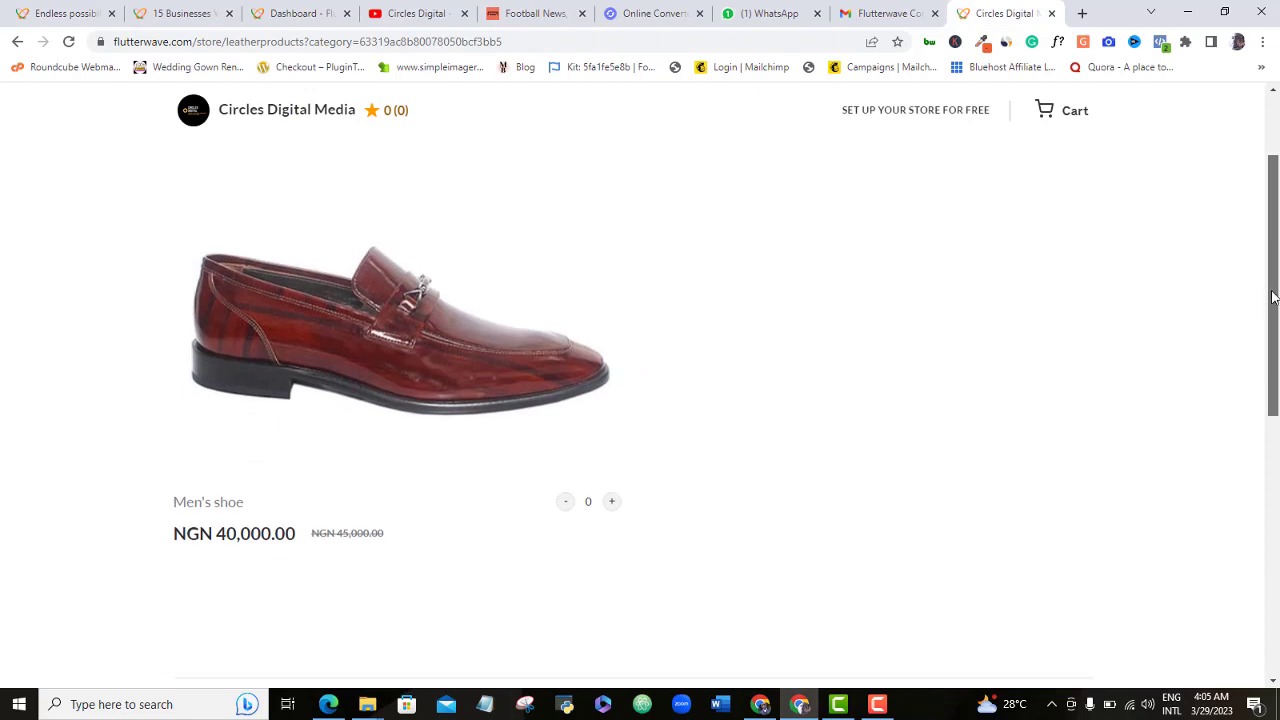
pyautogui.moveTo(1273, 297); pyautogui.dragTo(1246, 269)
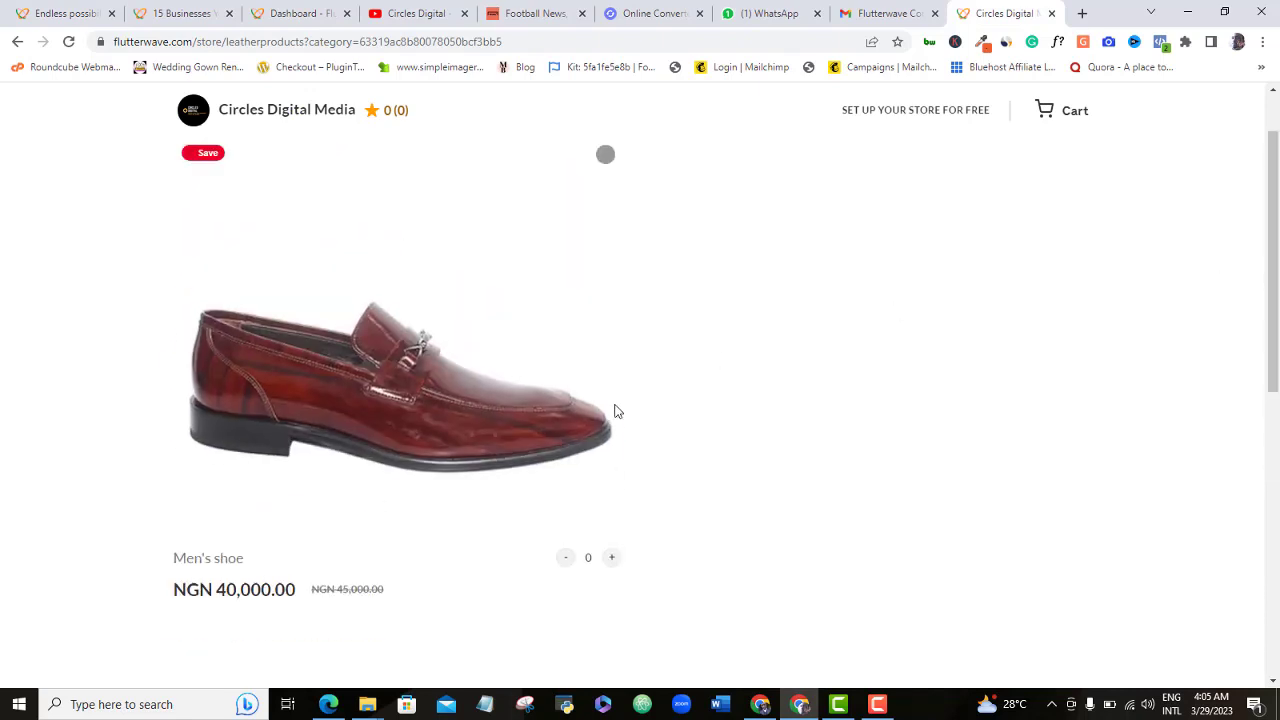
pyautogui.click(431, 453)
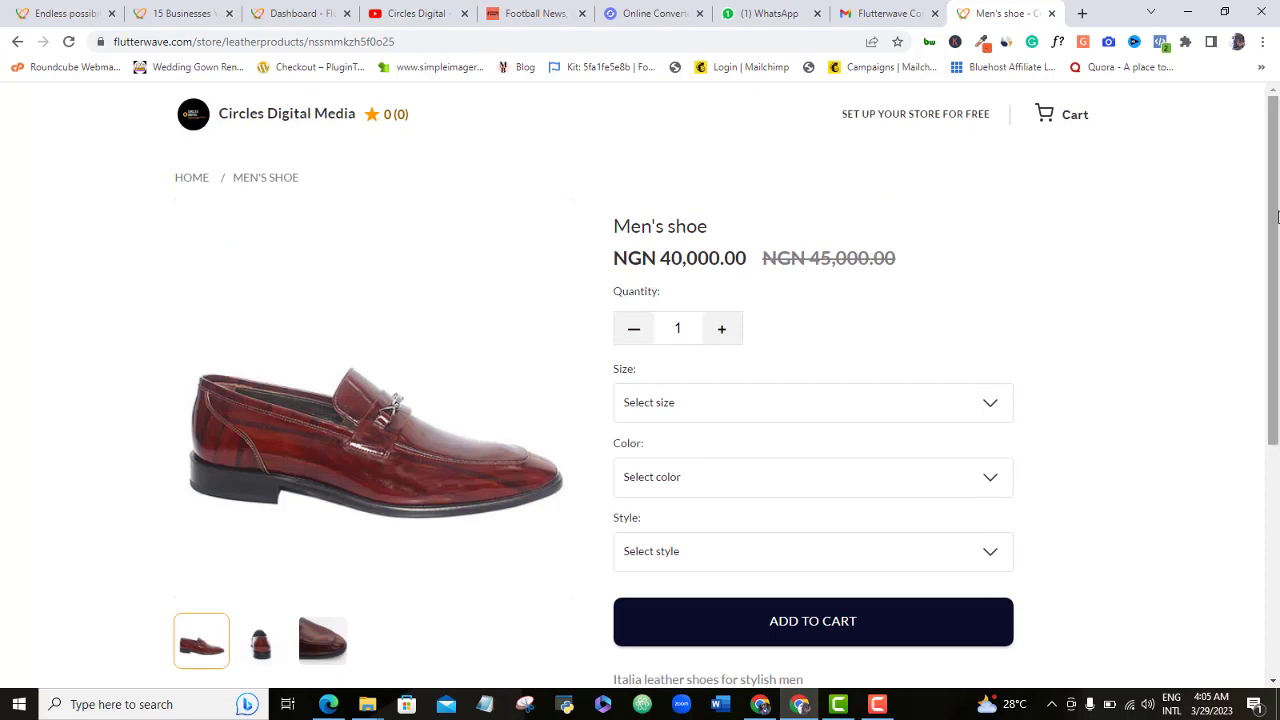
# - Add one Men's shoe in size 42, Black, Italia style to the cart and view it
pyautogui.moveTo(1277, 218); pyautogui.dragTo(1277, 260)
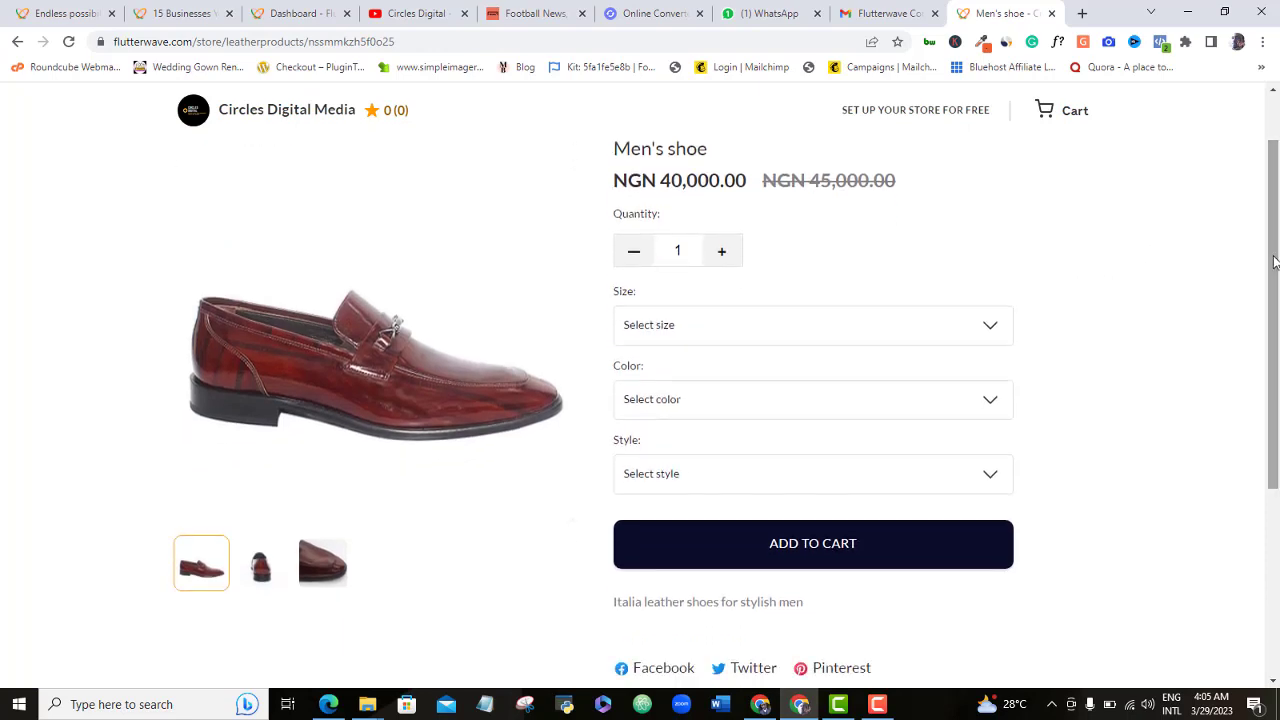
pyautogui.click(983, 325)
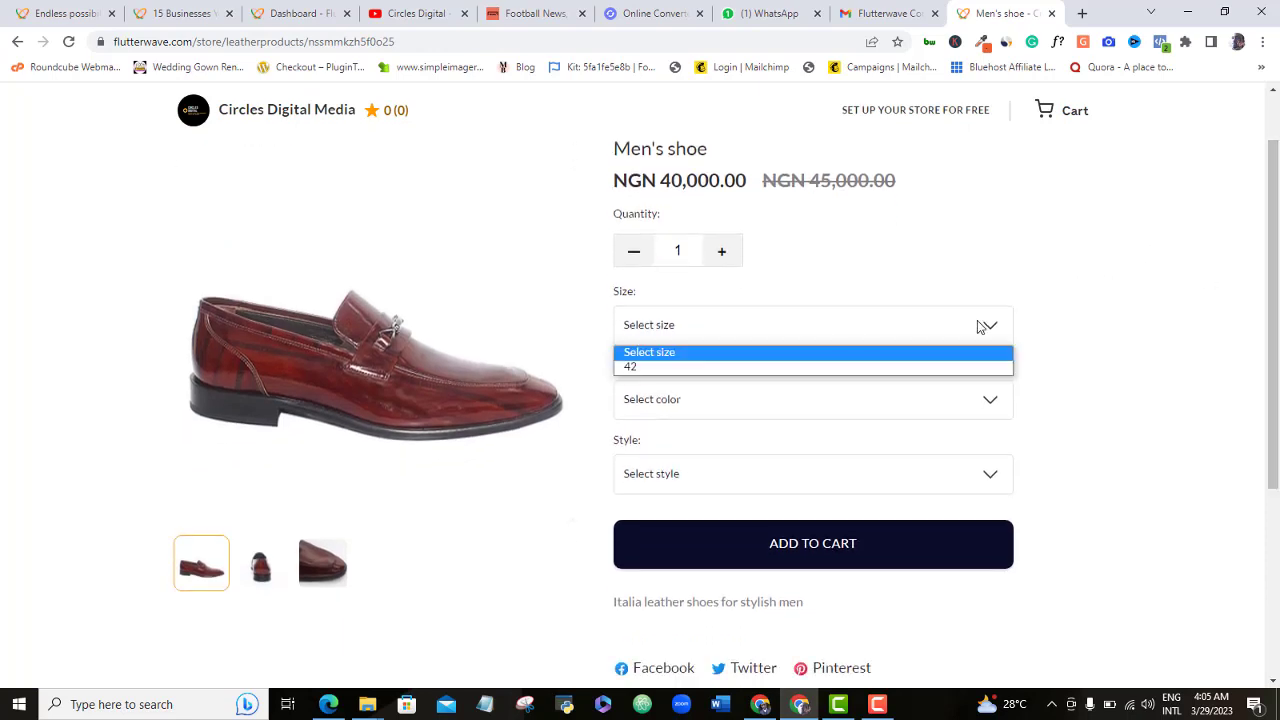
pyautogui.click(829, 367)
pyautogui.click(903, 394)
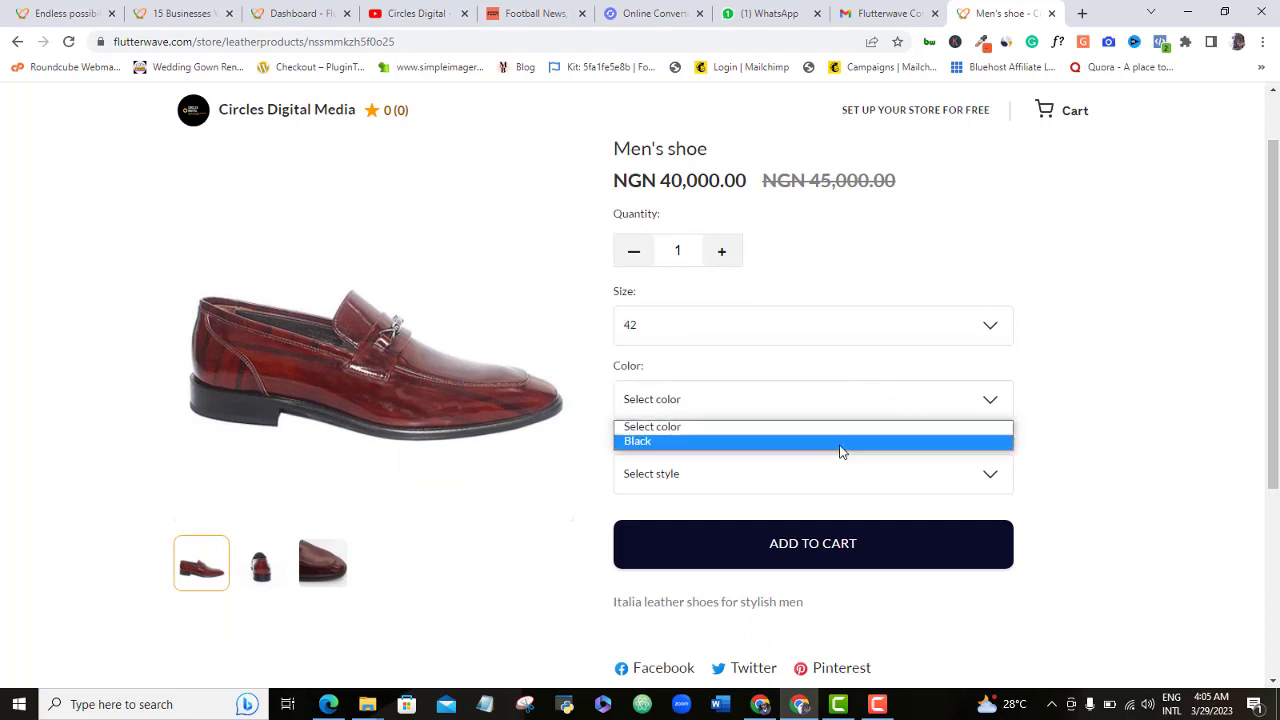
pyautogui.click(836, 457)
pyautogui.click(855, 408)
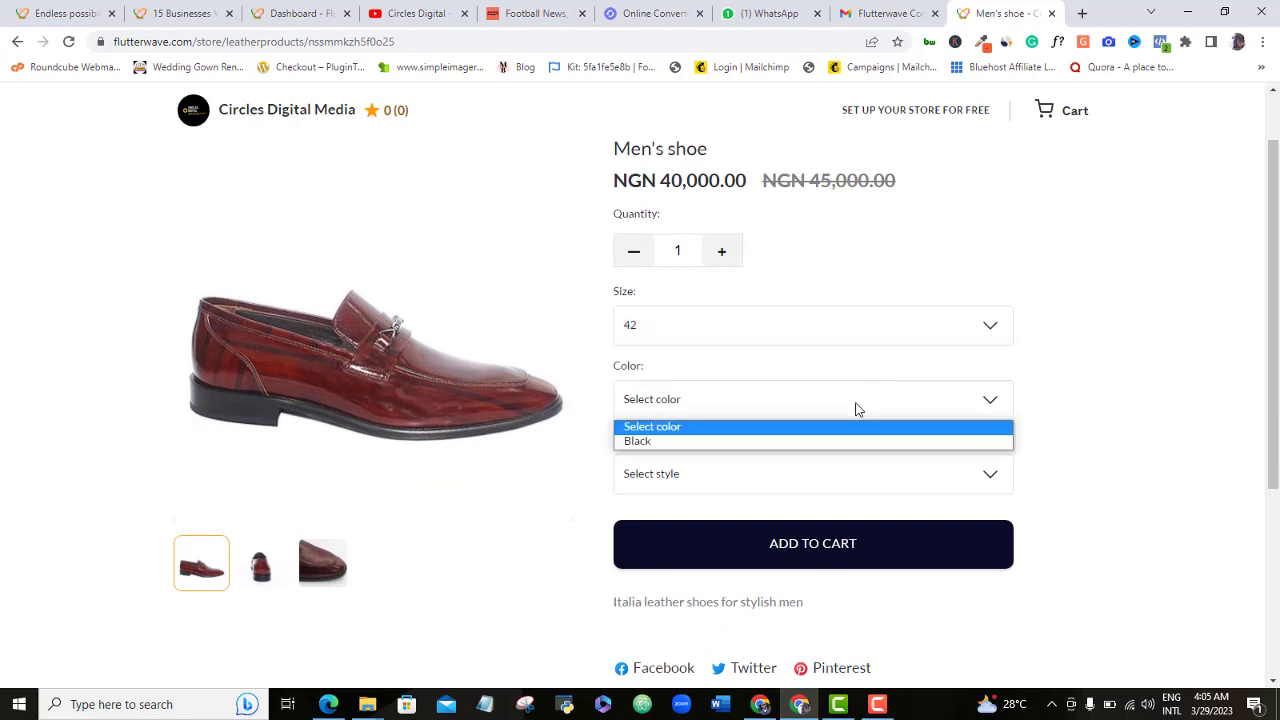
pyautogui.click(808, 437)
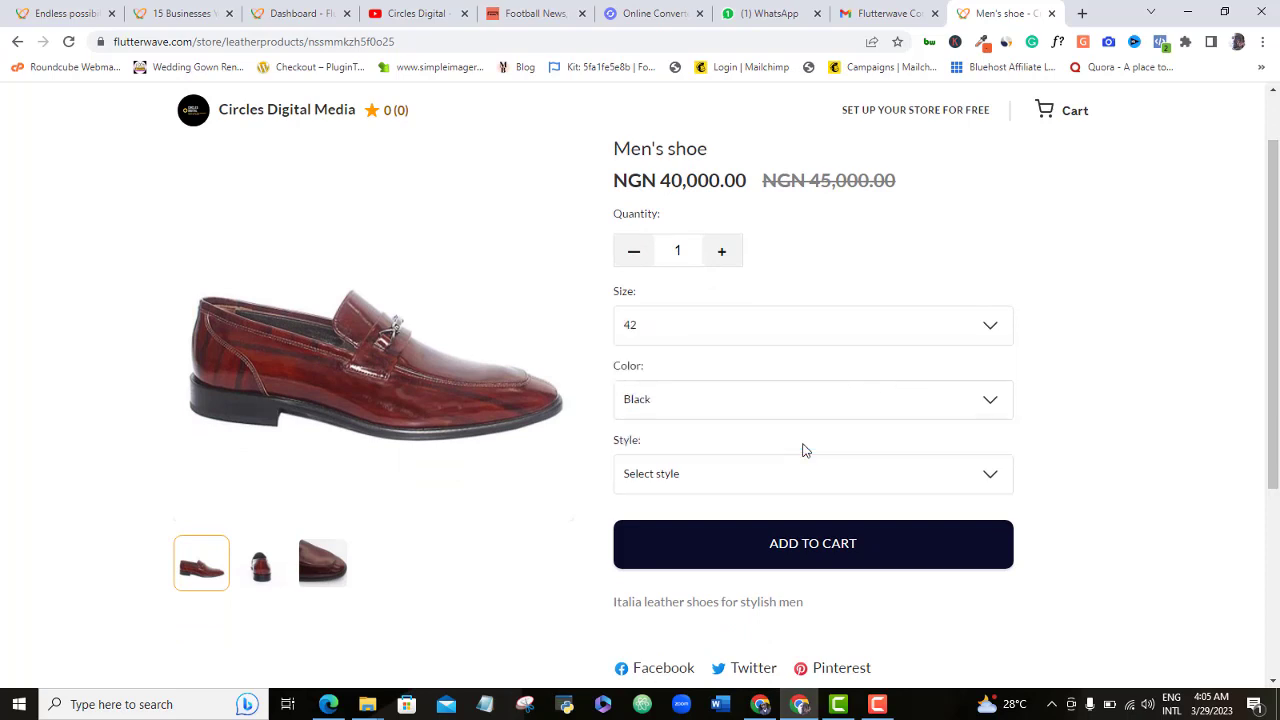
pyautogui.click(858, 480)
pyautogui.click(805, 516)
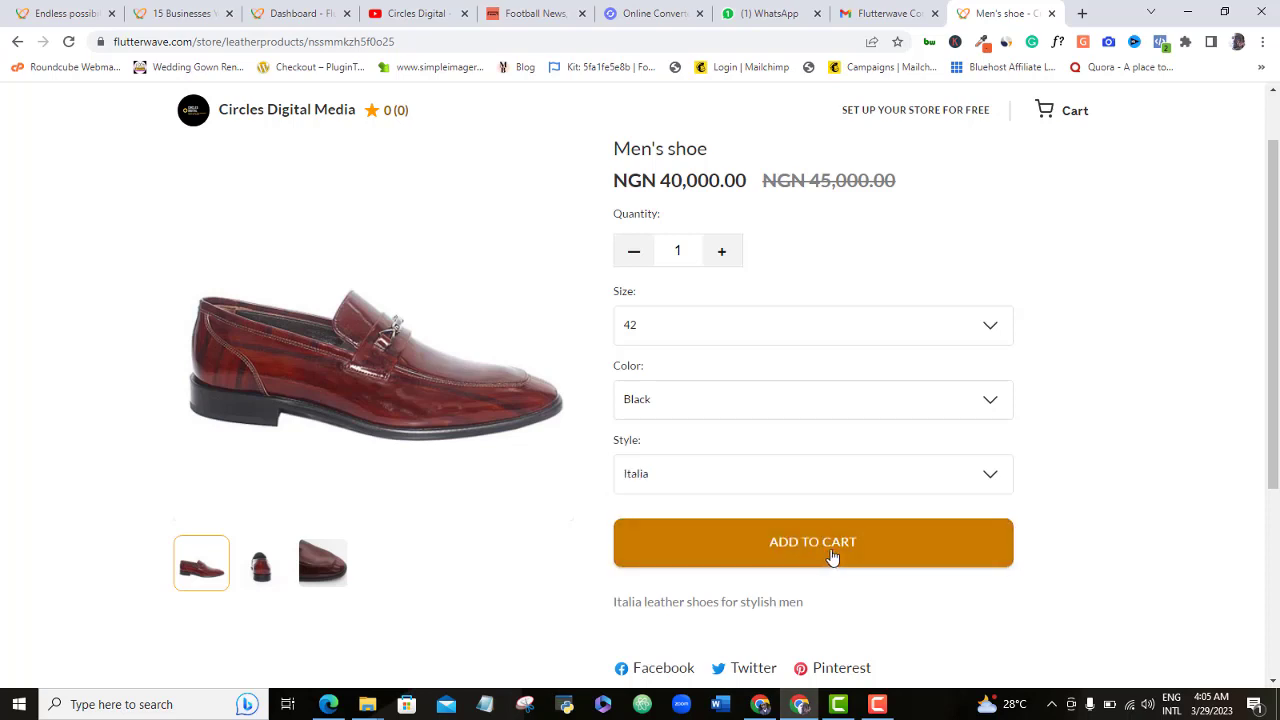
pyautogui.click(831, 556)
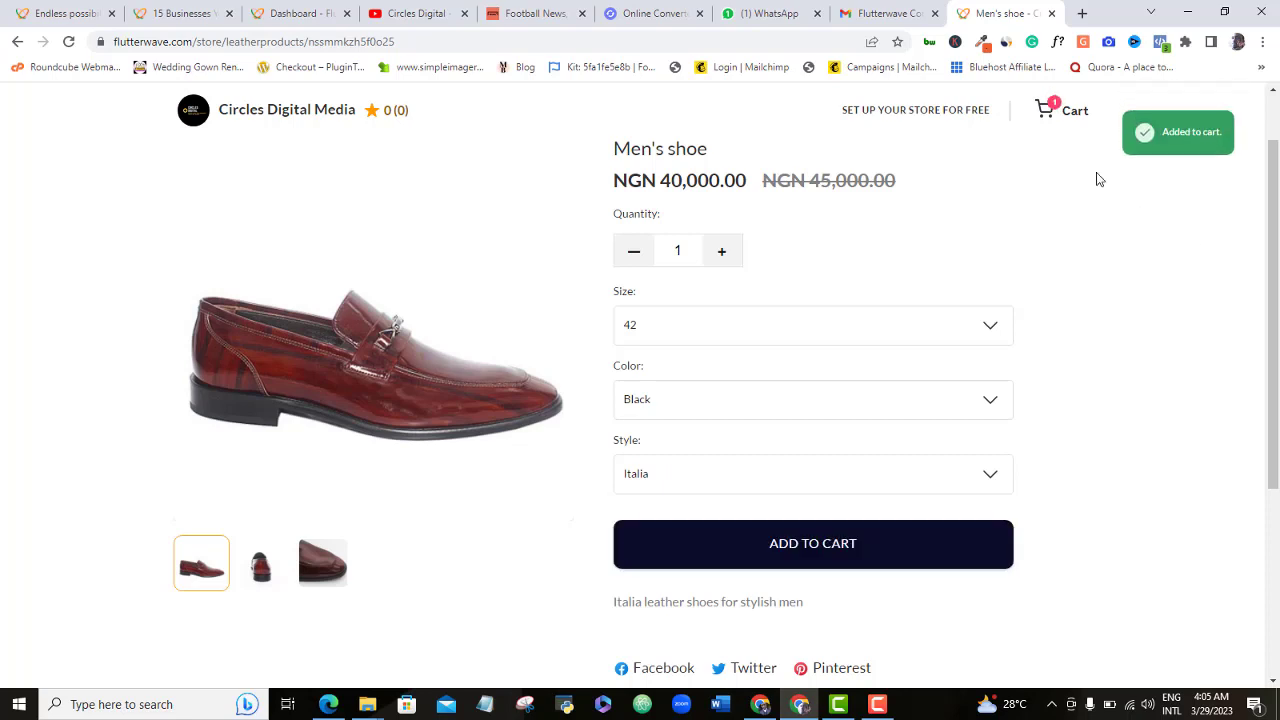
pyautogui.click(1061, 117)
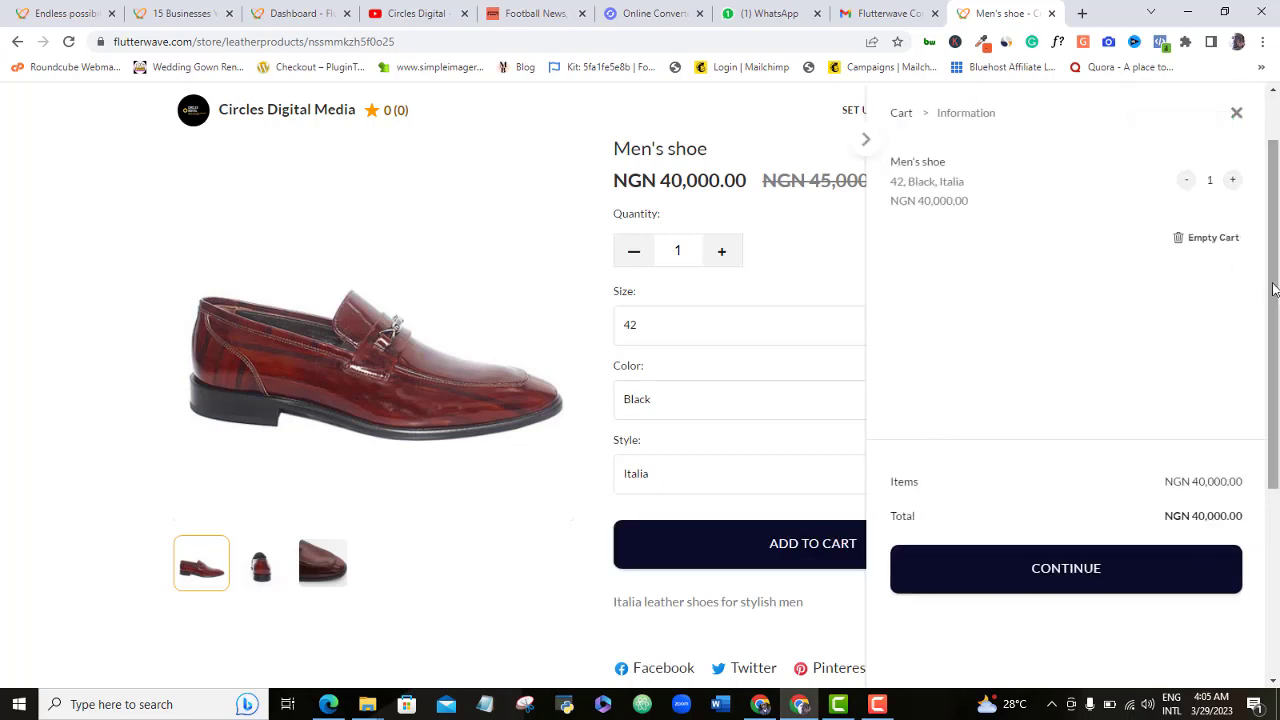
# - Proceed to the checkout form and autofill the buyer's saved name and e-mail
pyautogui.click(1066, 568)
pyautogui.click(1014, 194)
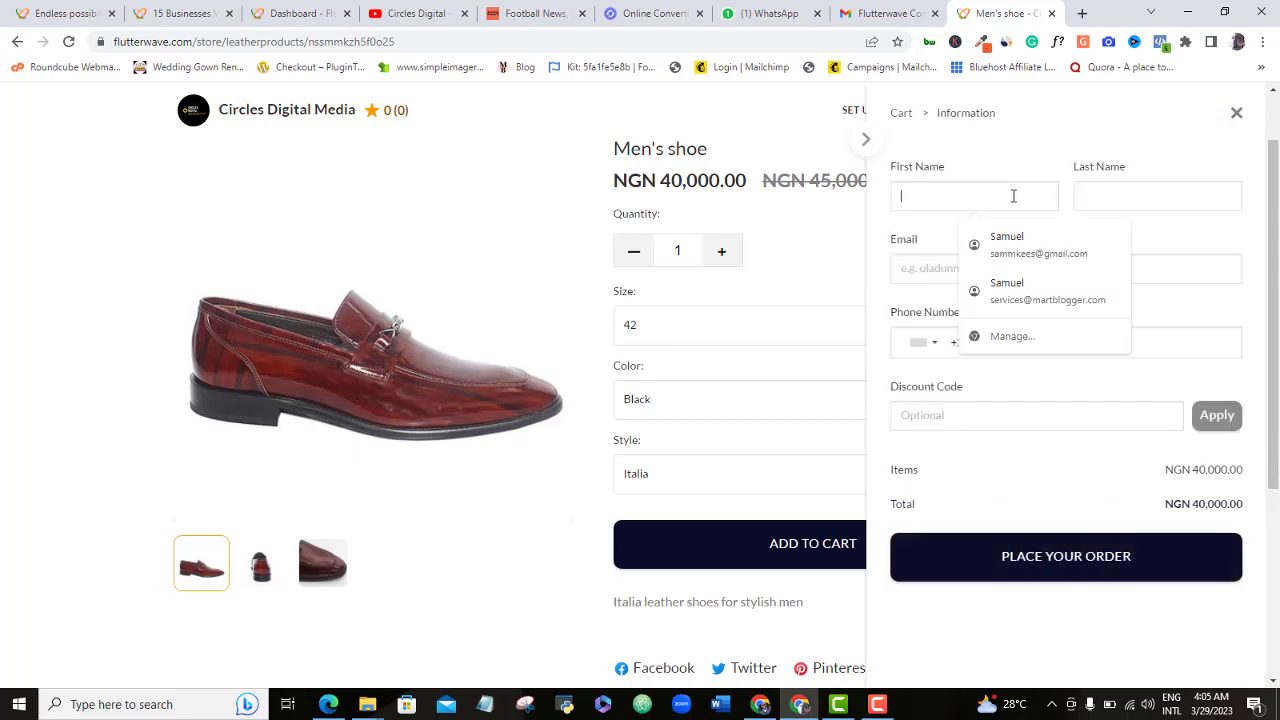
pyautogui.click(1020, 252)
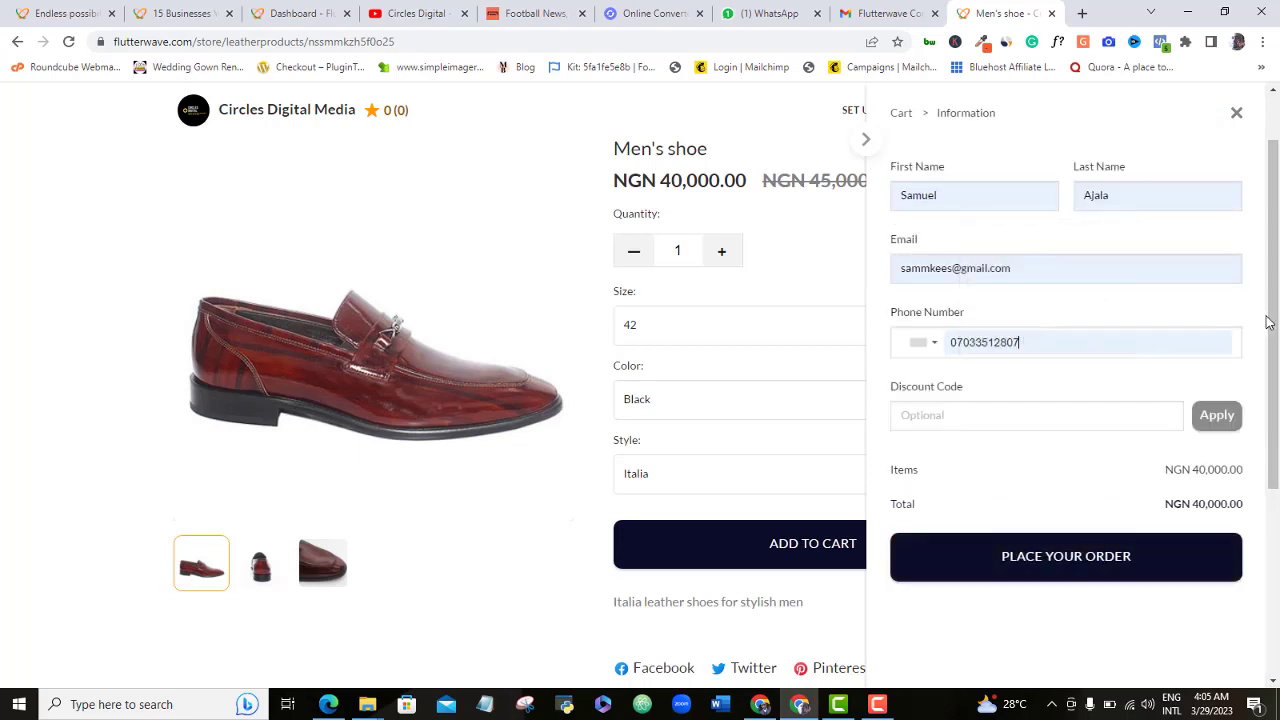
pyautogui.scroll(-1, 1268, 322)
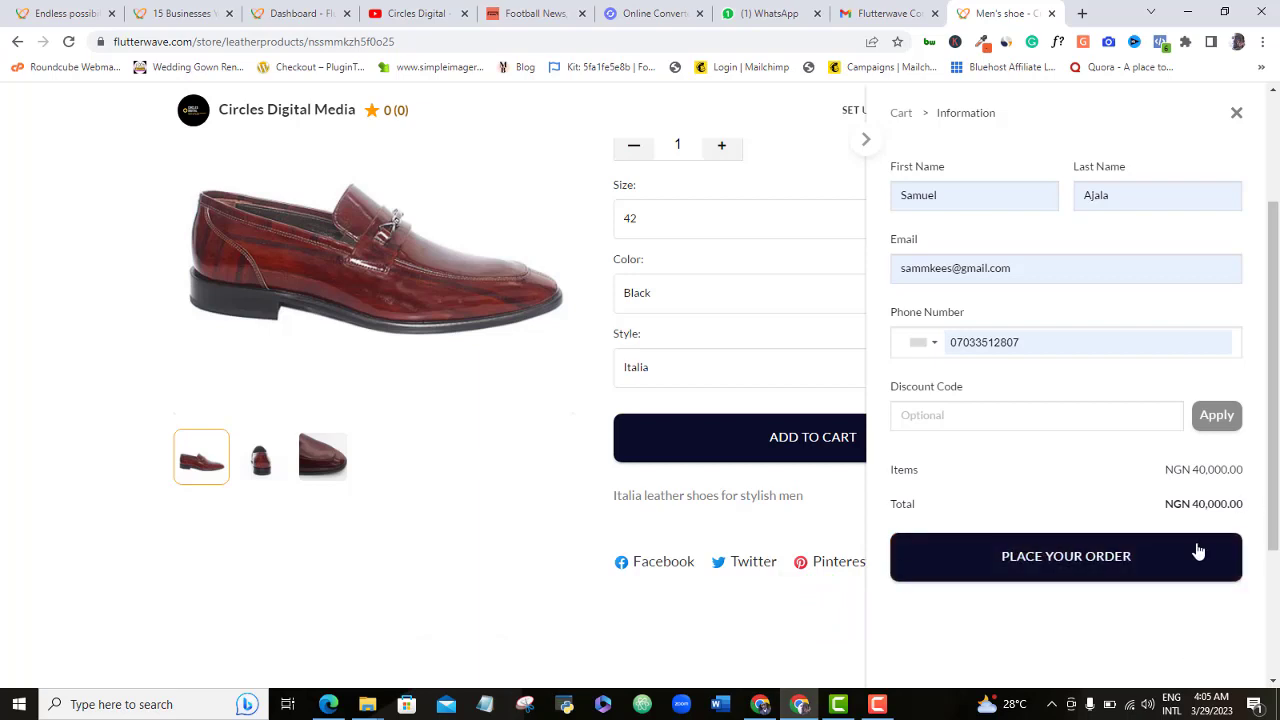
pyautogui.scroll(-1, 1277, 474)
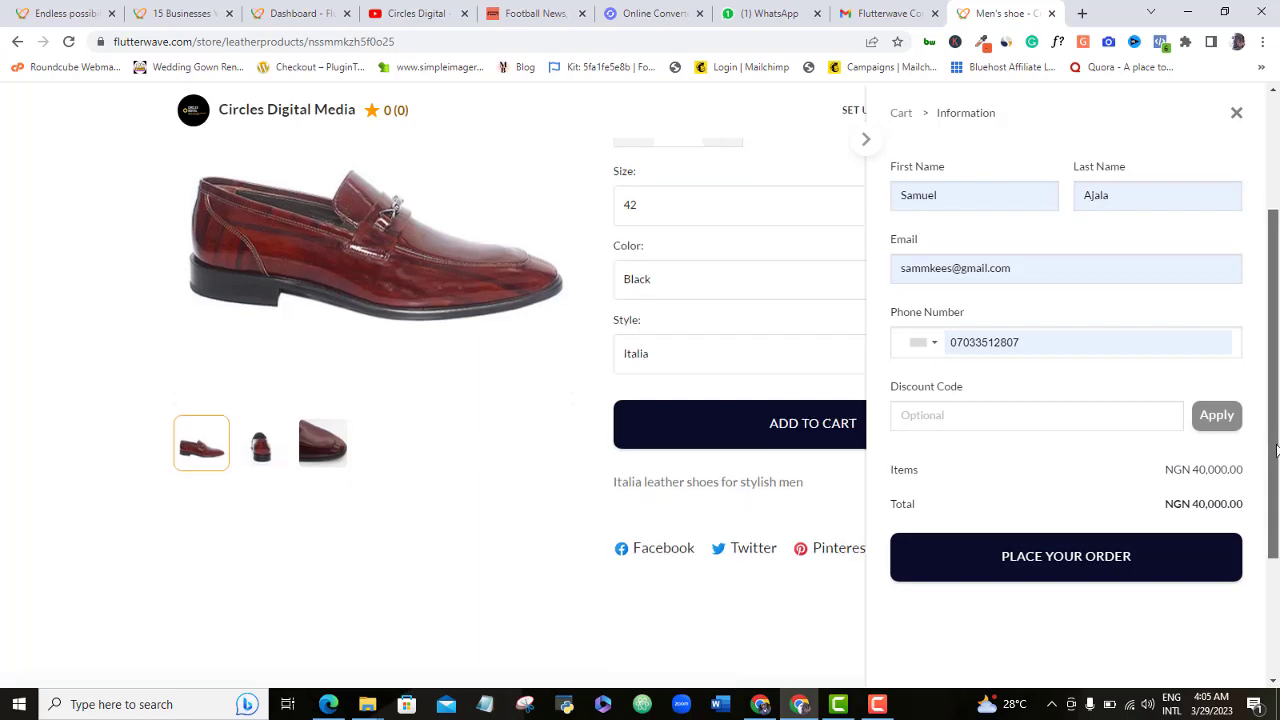
pyautogui.moveTo(1277, 474); pyautogui.dragTo(1277, 630)
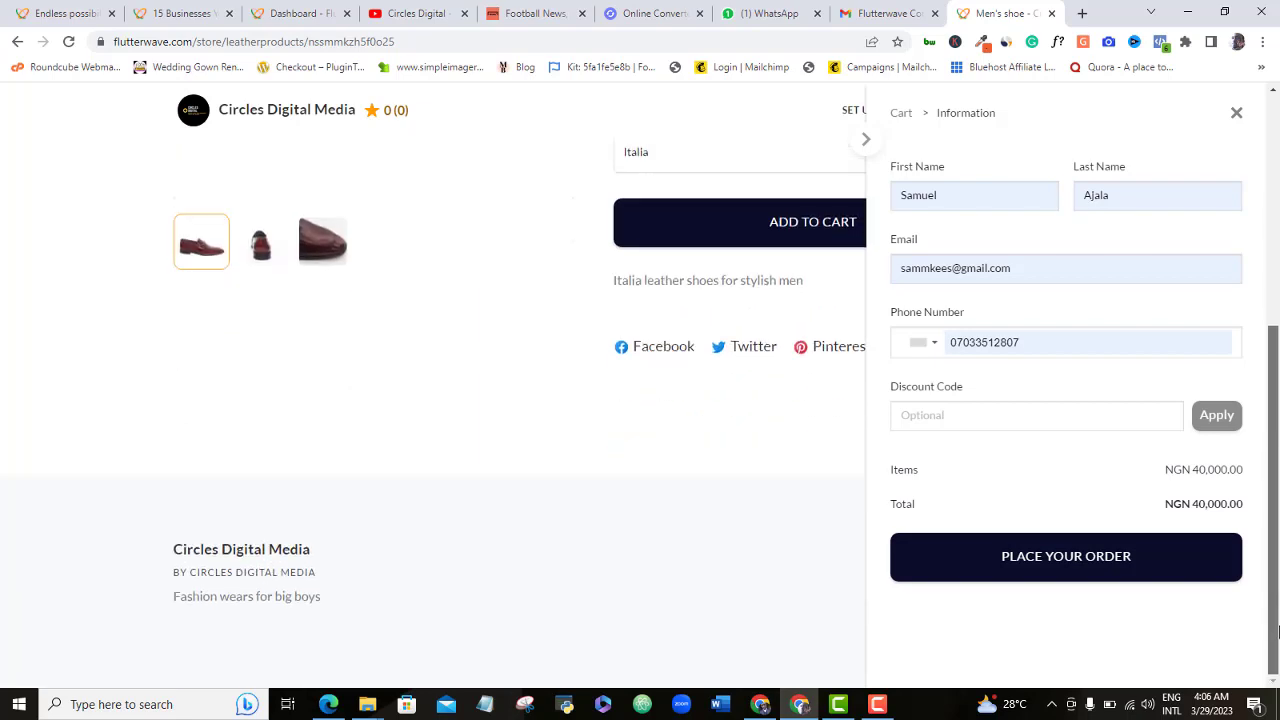
pyautogui.scroll(5, 1270, 518)
# - Set the phone country to Nigeria, correct the buyer's phone number, and place the order
pyautogui.click(920, 342)
pyautogui.click(936, 369)
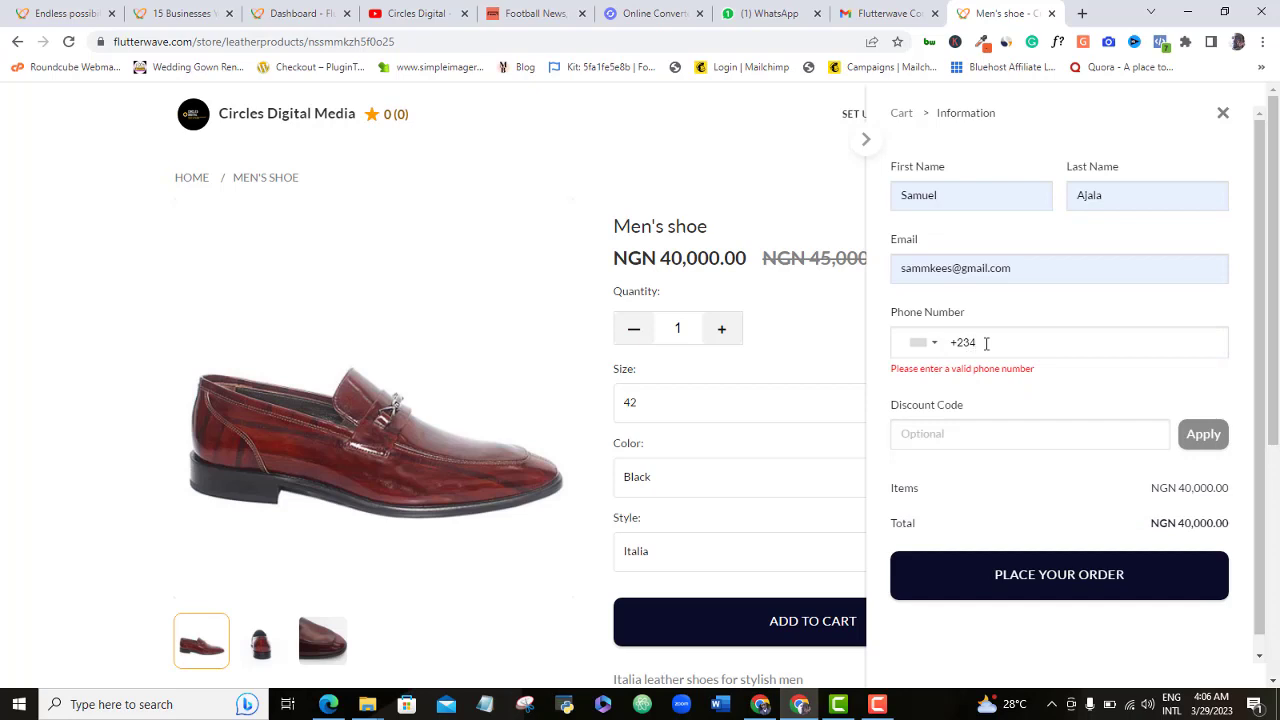
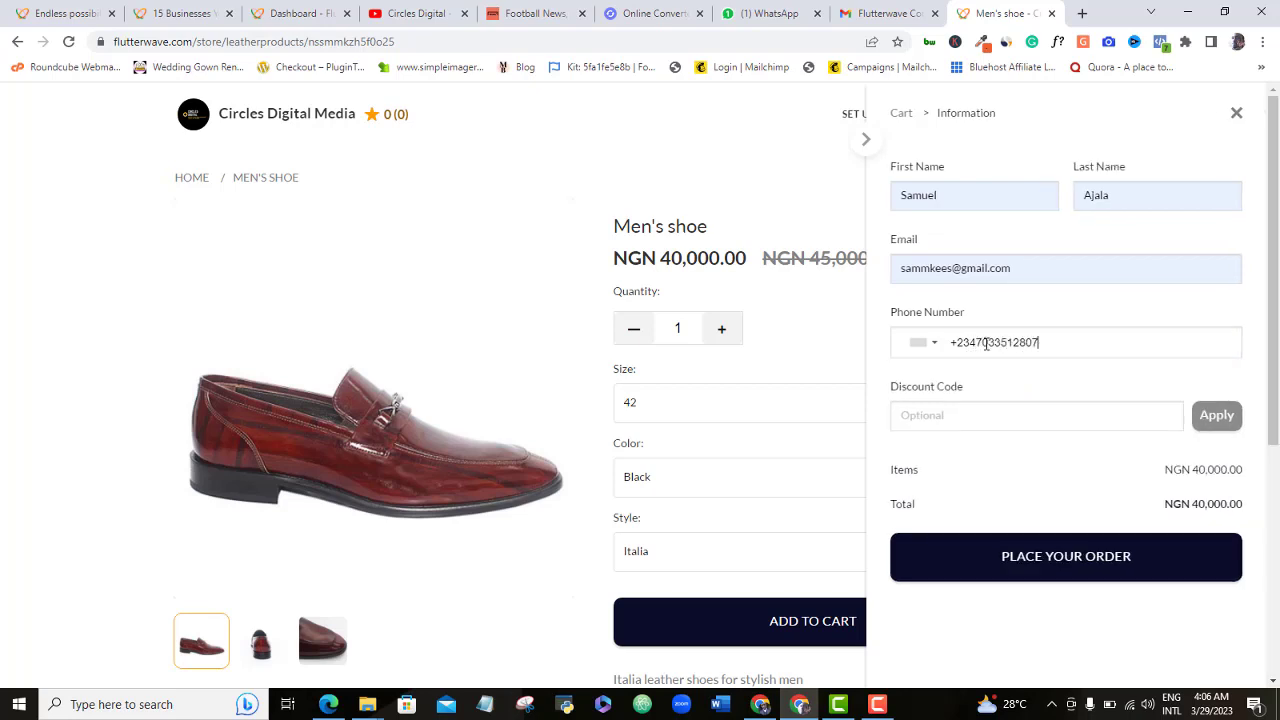
pyautogui.click(1069, 566)
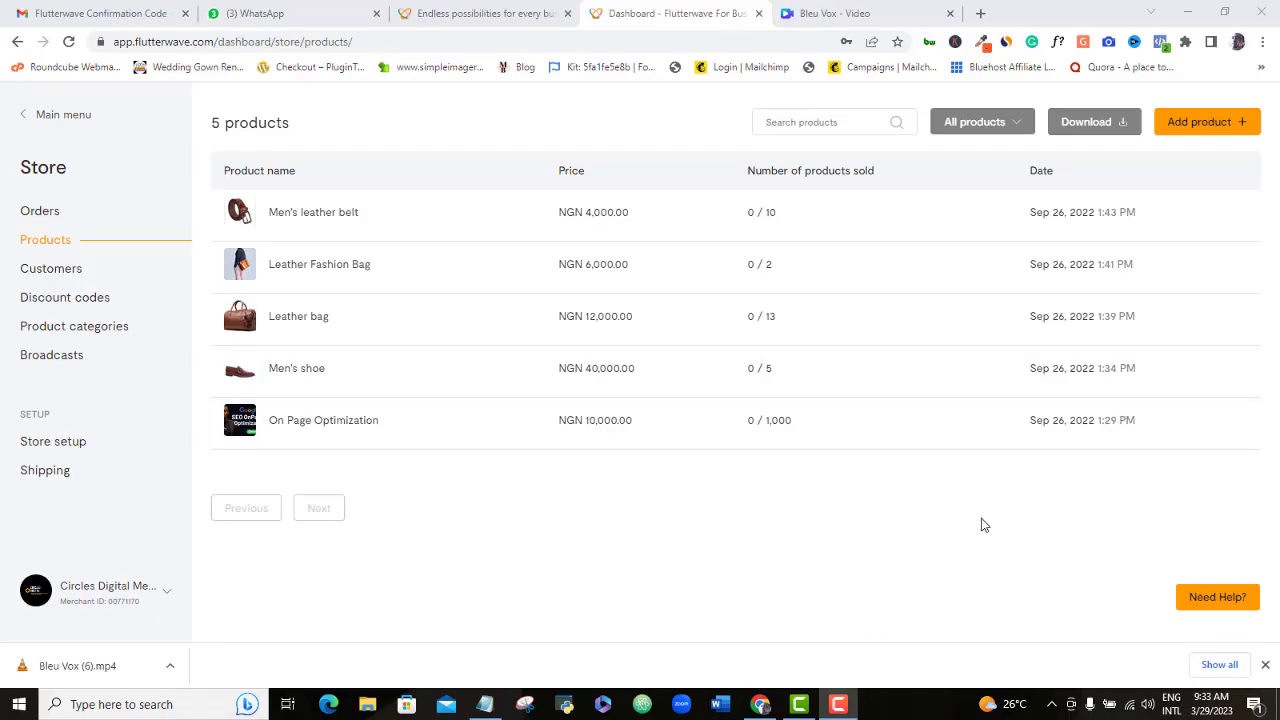
# - Copy the store's public link from store settings and load it in a new tab
pyautogui.click(86, 441)
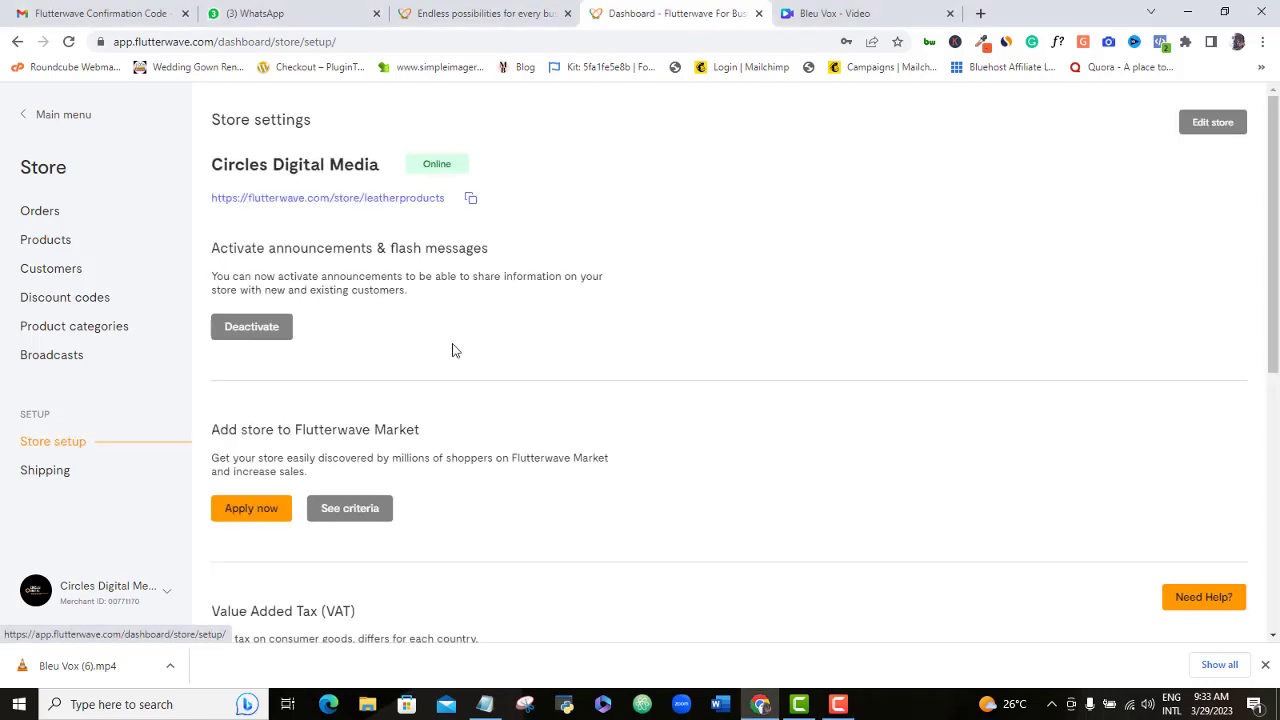
pyautogui.click(471, 198)
pyautogui.click(980, 13)
pyautogui.hotkey('ctrl', 'v')
pyautogui.press('Return')
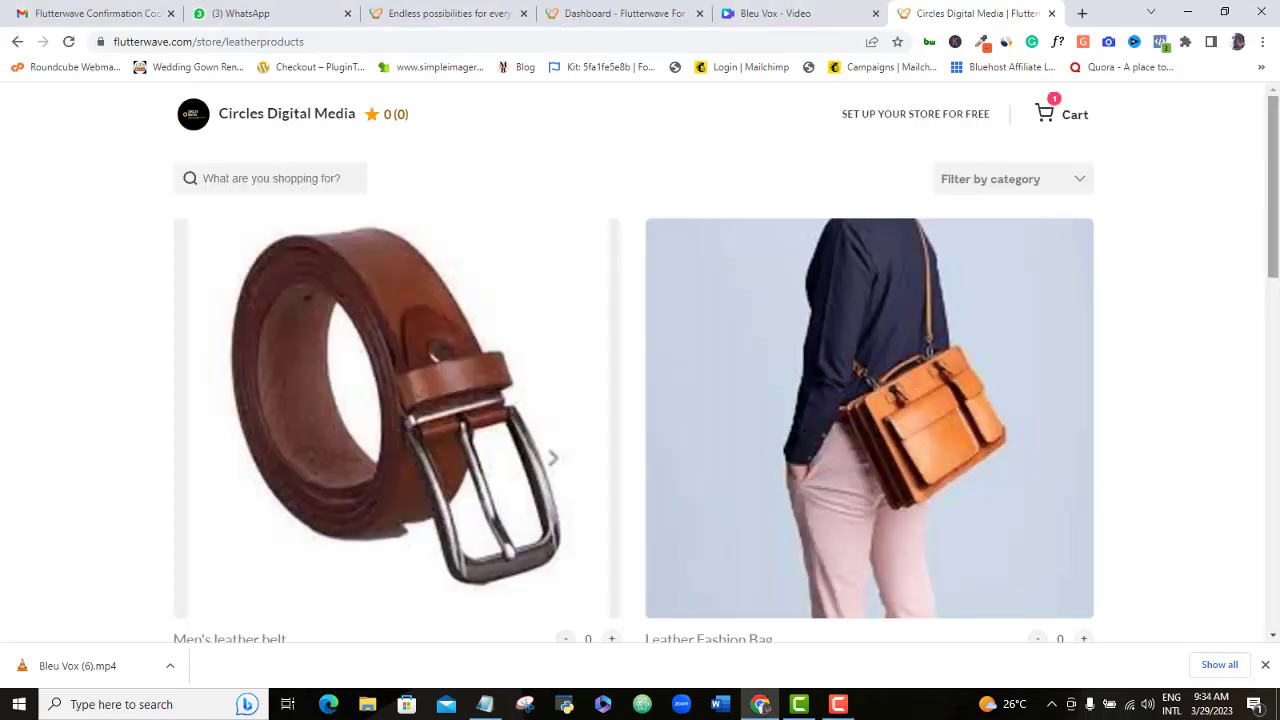
pyautogui.scroll(-1, 1277, 253)
pyautogui.moveTo(1277, 253); pyautogui.dragTo(1216, 118)
# - Return to the dashboard's product list and expand the Store section menu
pyautogui.click(602, 16)
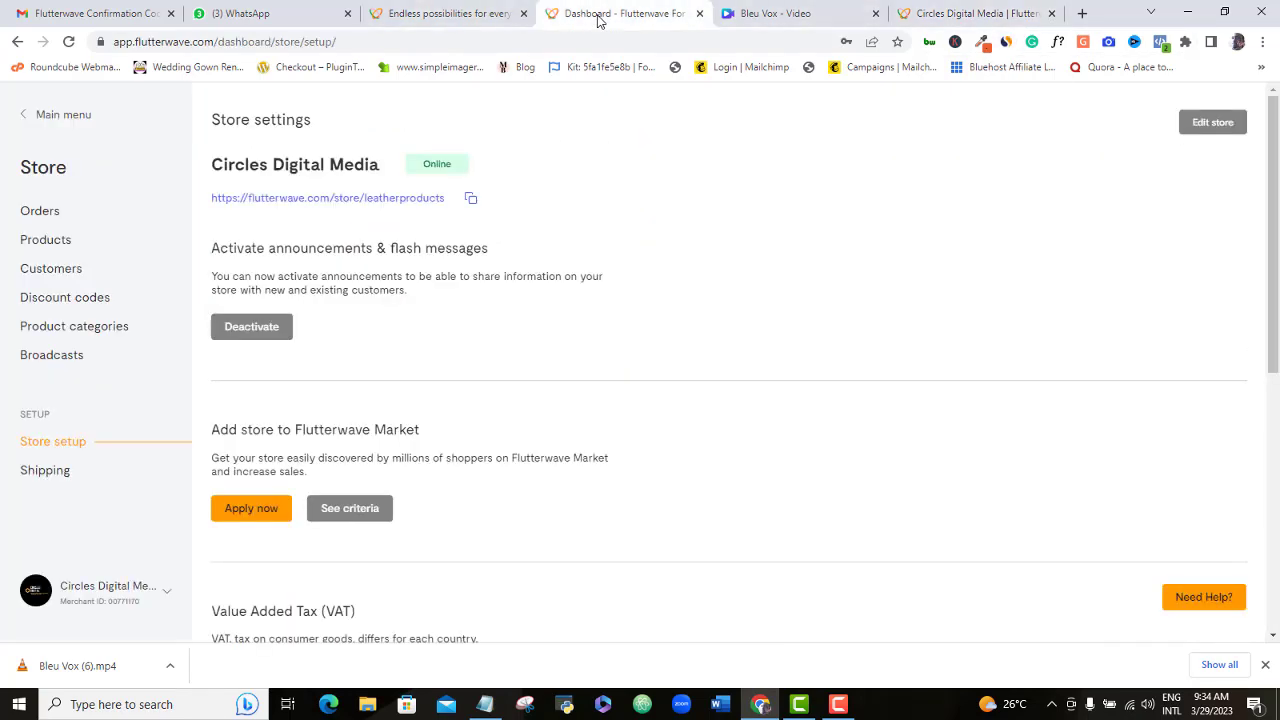
pyautogui.click(66, 244)
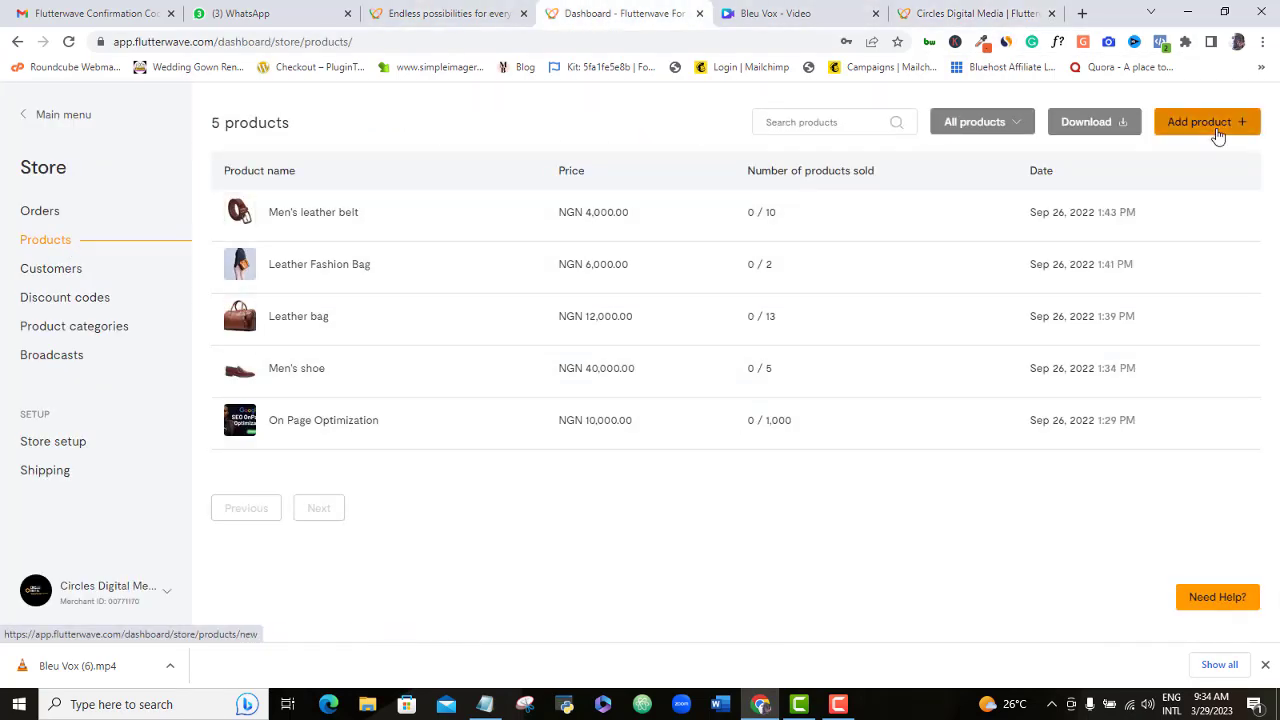
pyautogui.click(1213, 136)
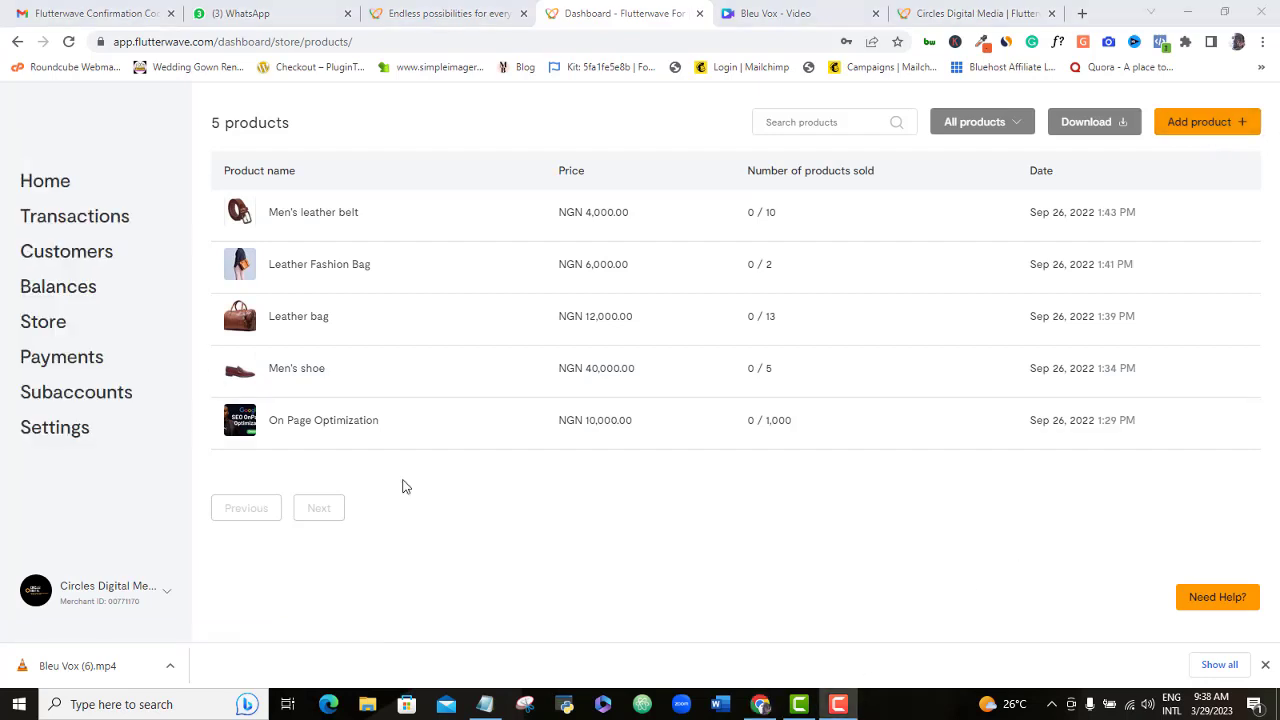
pyautogui.click(58, 325)
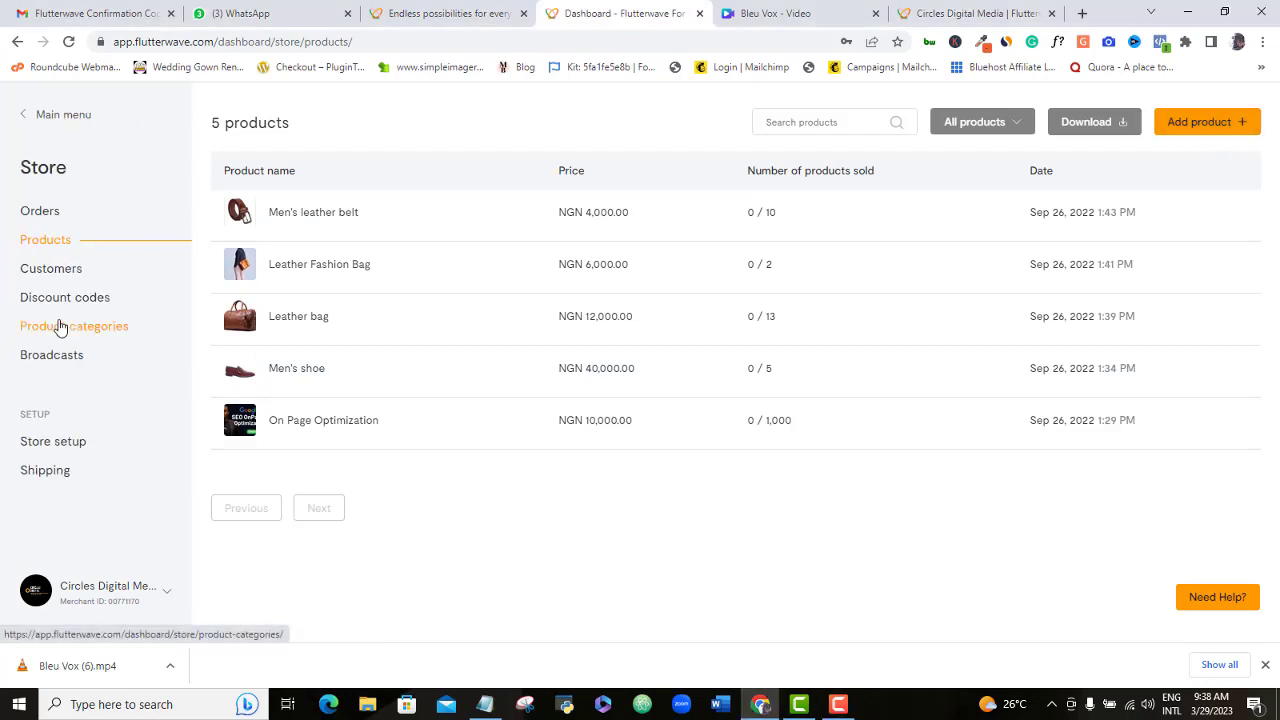
# - Start a new product priced 750000 with weight 2.00 kg and 5 in stock
pyautogui.click(1218, 135)
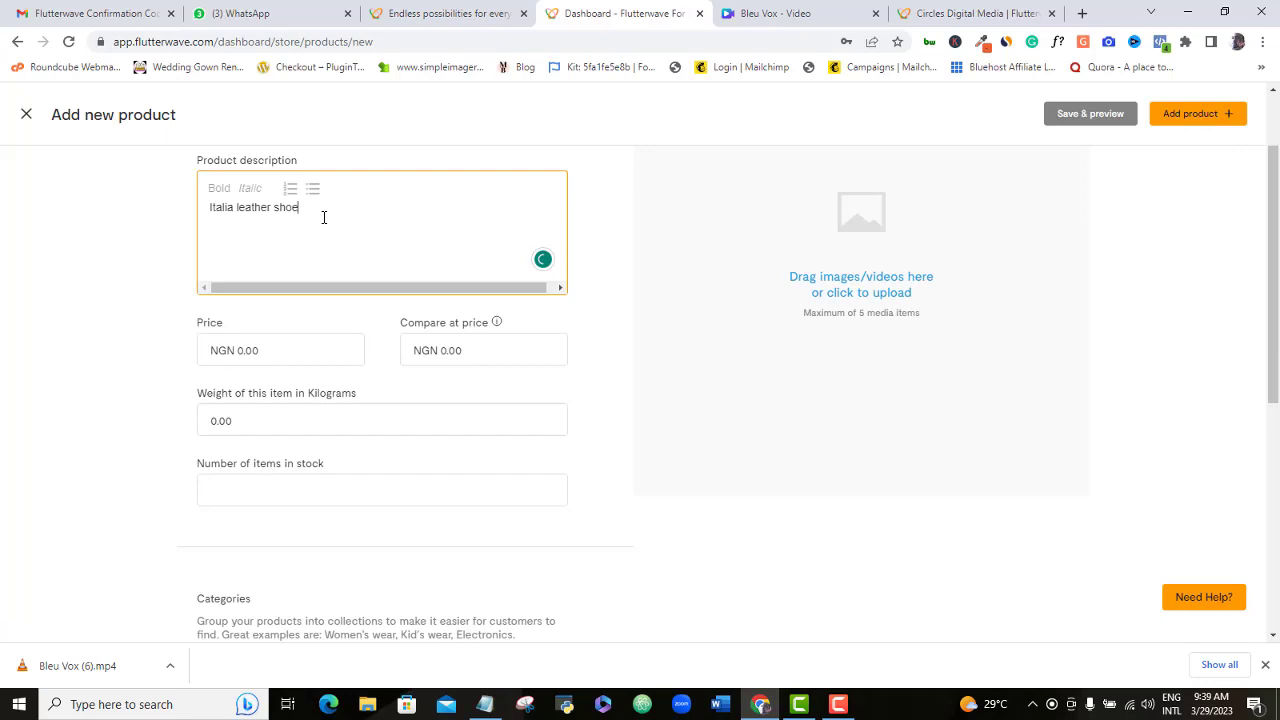
pyautogui.click(251, 349)
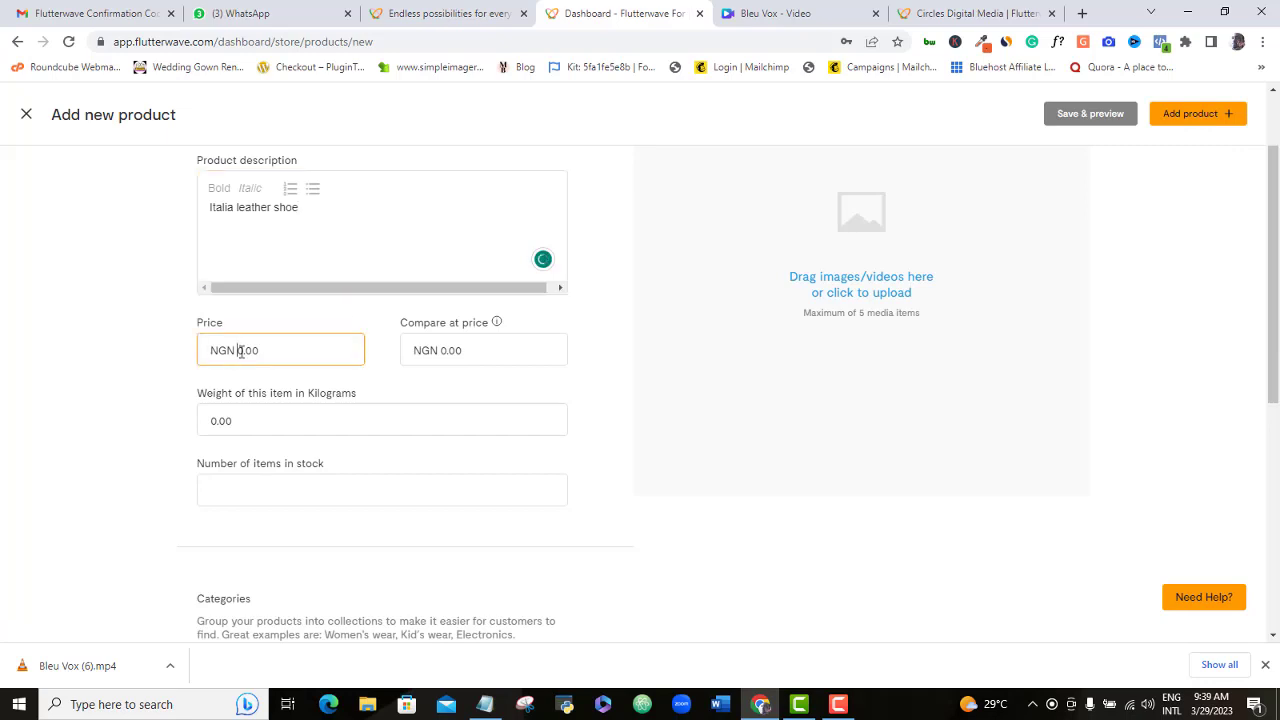
pyautogui.write('750000')
pyautogui.click(240, 421)
pyautogui.write('2.0')
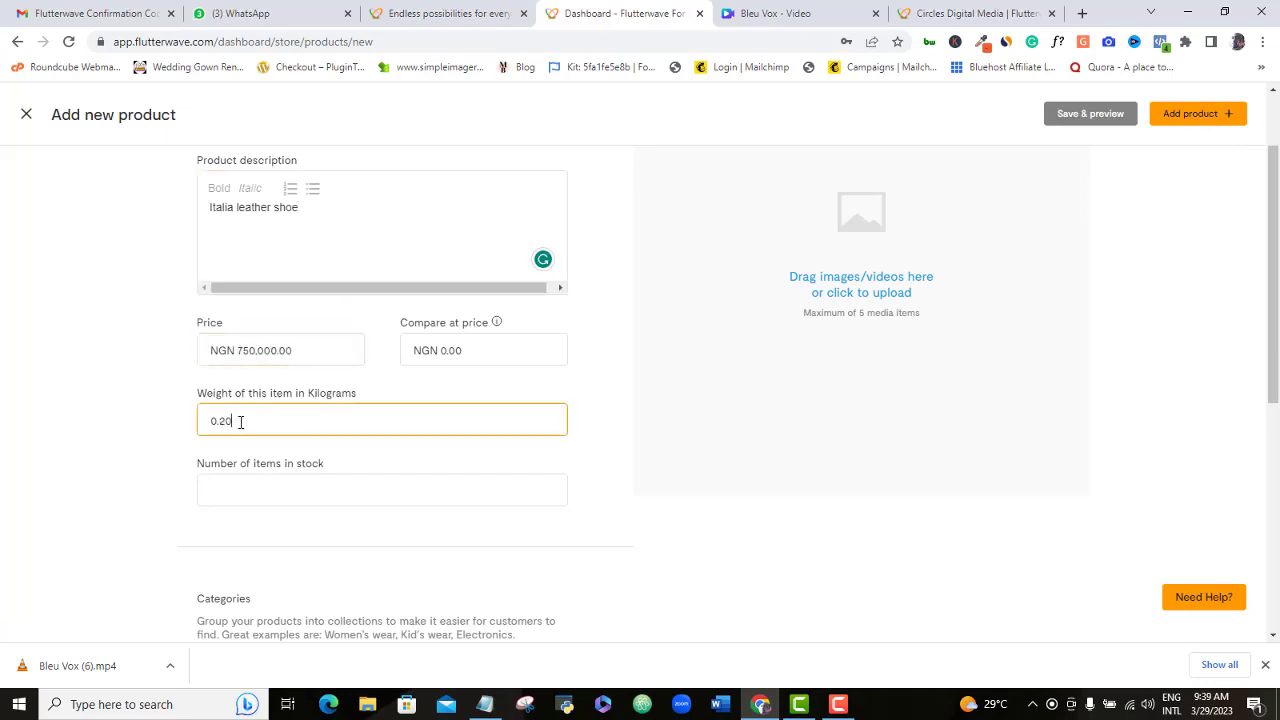
pyautogui.write('0')
pyautogui.click(280, 497)
pyautogui.write('5')
# - Put the product in Men's Shoes, upload the shoe photo from Downloads, and save it
pyautogui.scroll(-2, 437, 449)
pyautogui.click(437, 447)
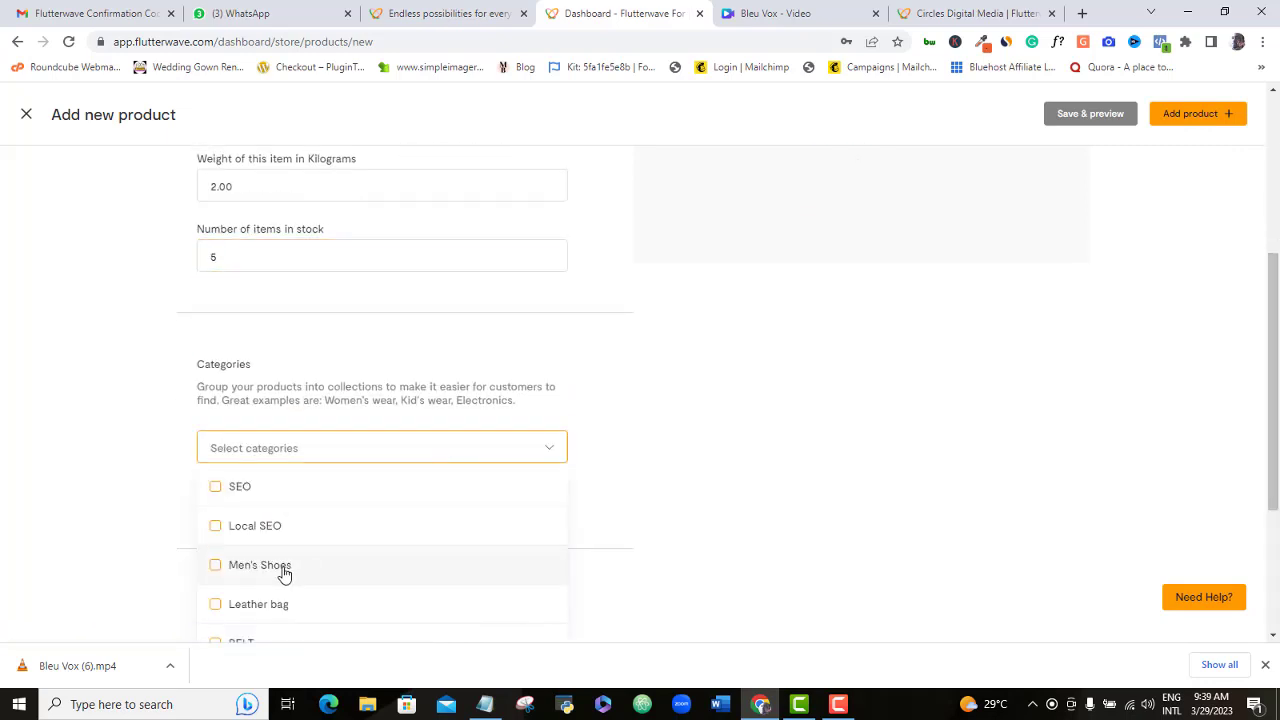
pyautogui.click(284, 567)
pyautogui.scroll(-2, 284, 567)
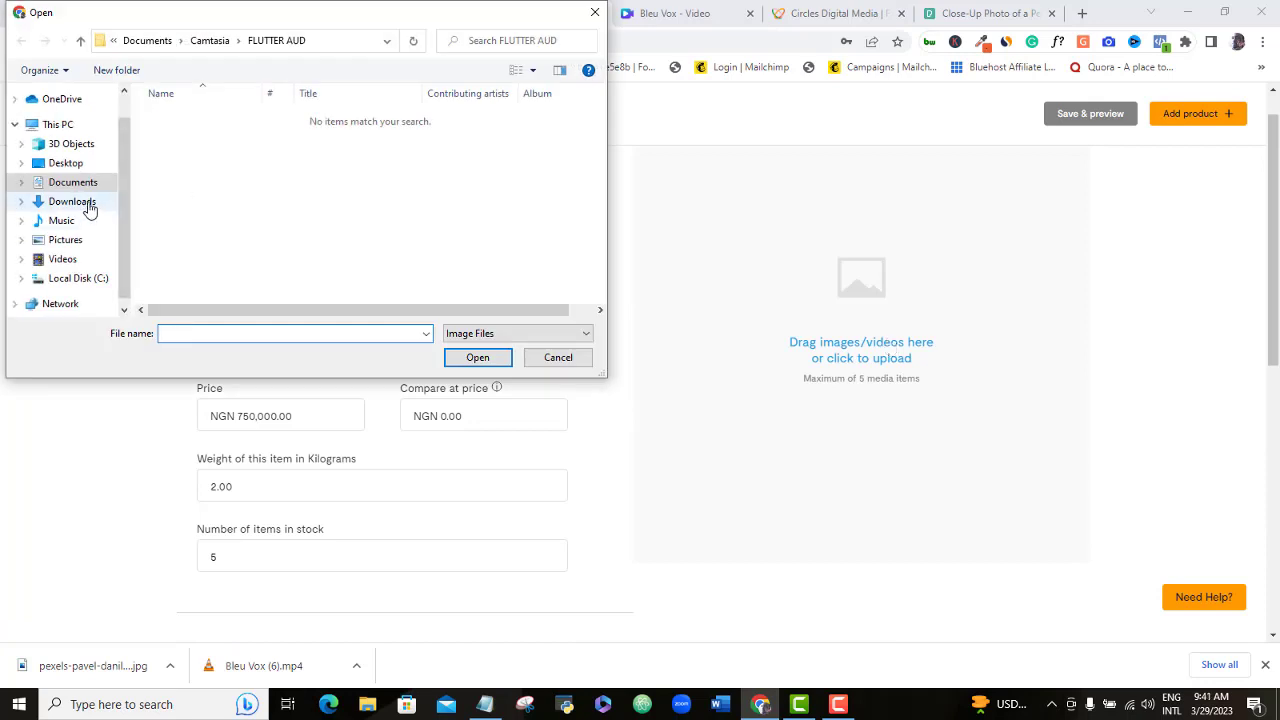
pyautogui.click(86, 204)
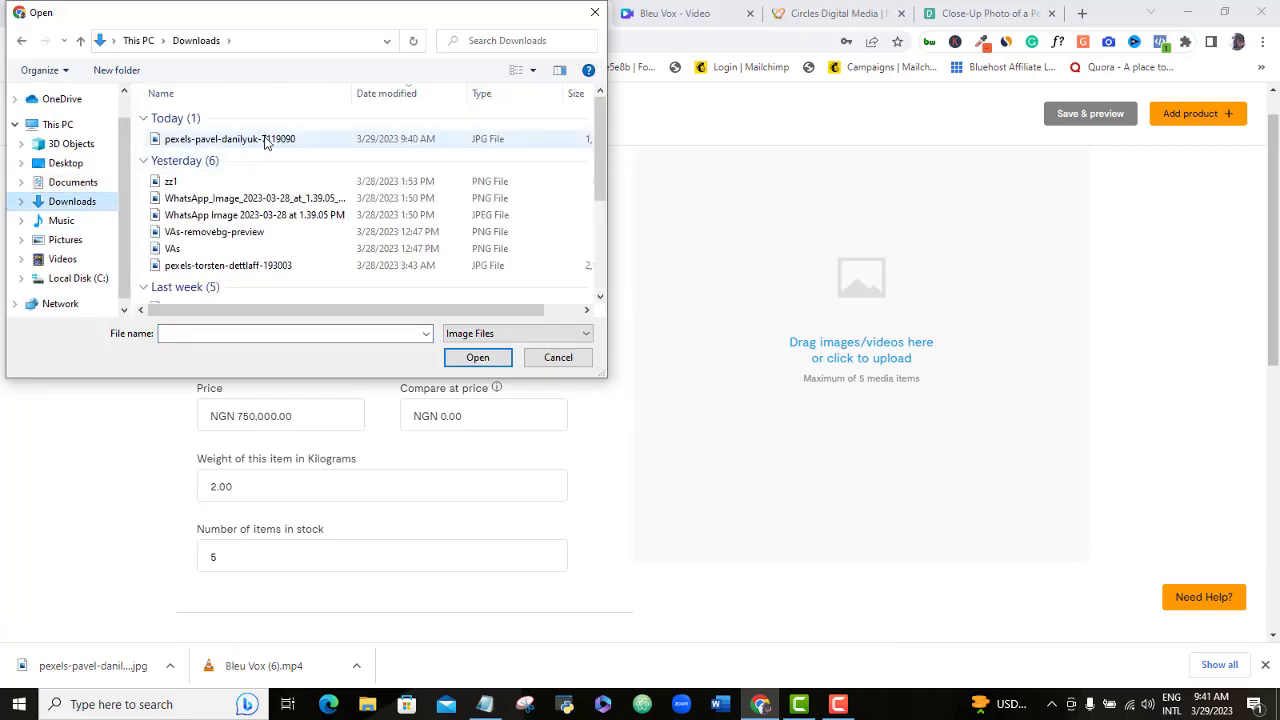
pyautogui.doubleClick(266, 140)
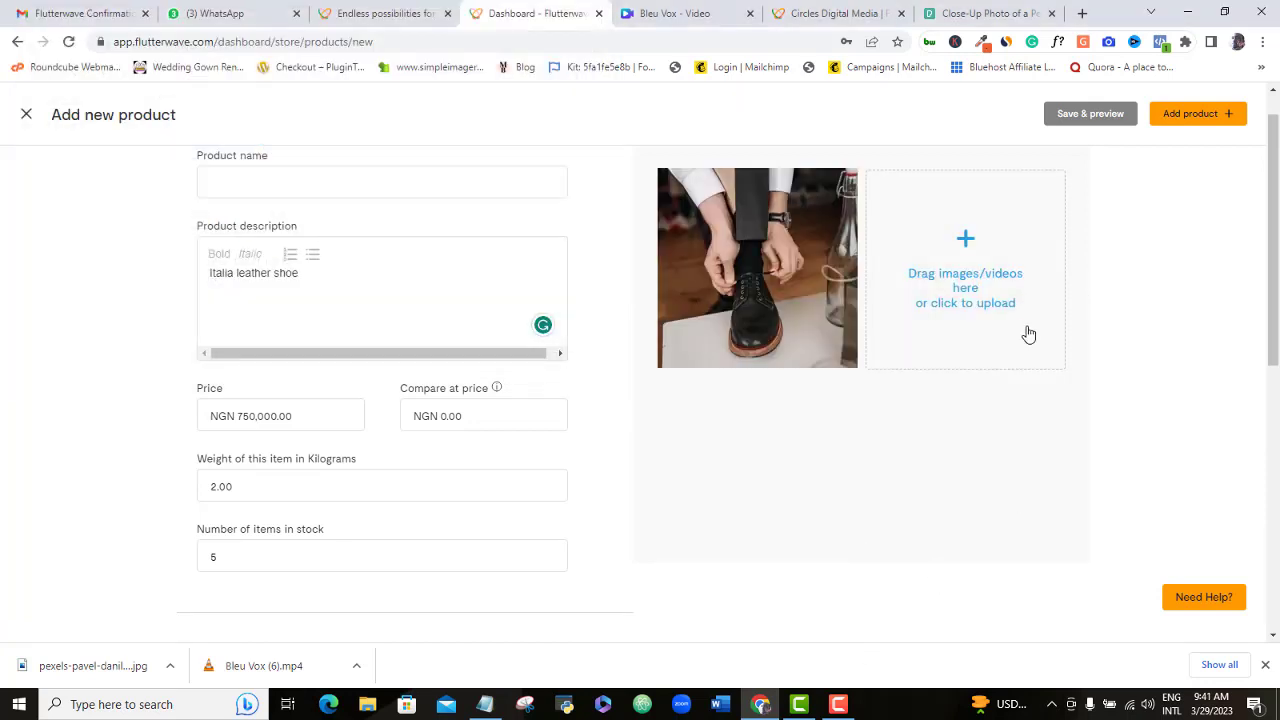
pyautogui.click(1196, 113)
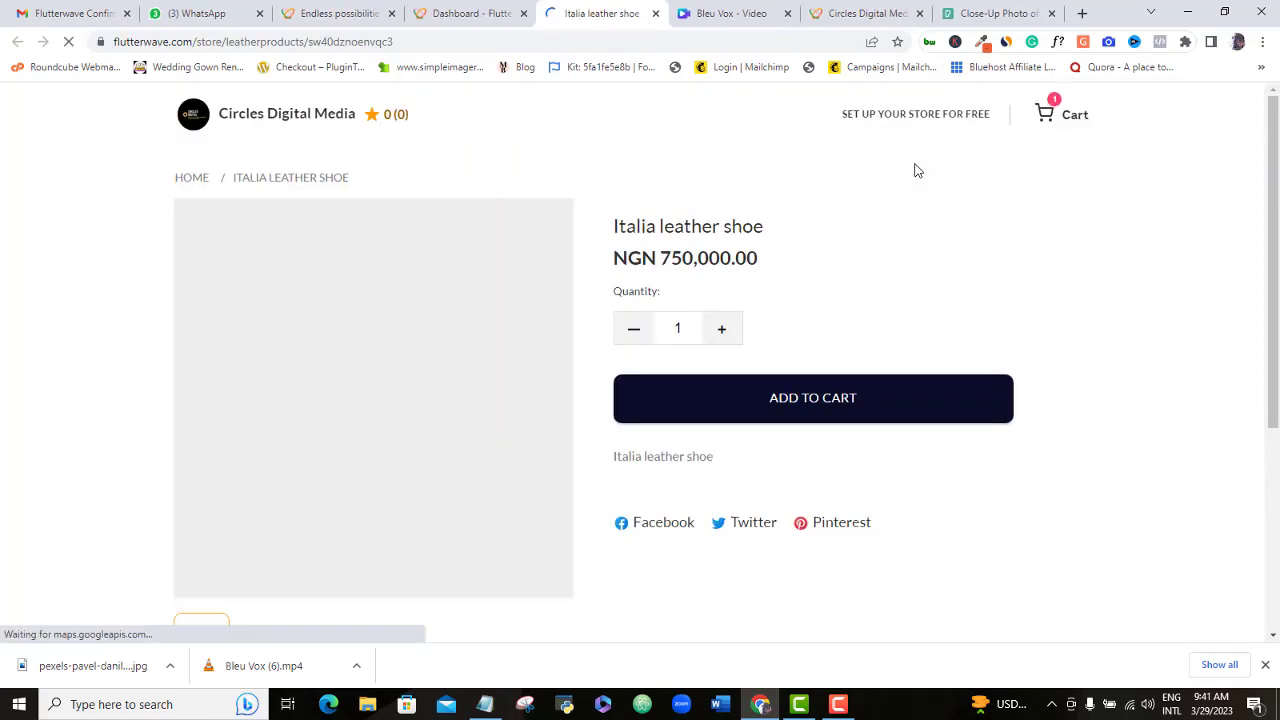
# - Scroll the products list to check the six products, with Italia leather shoe at NGN 750,000.00 first
pyautogui.scroll(-1, 1255, 216)
pyautogui.scroll(1, 1278, 225)
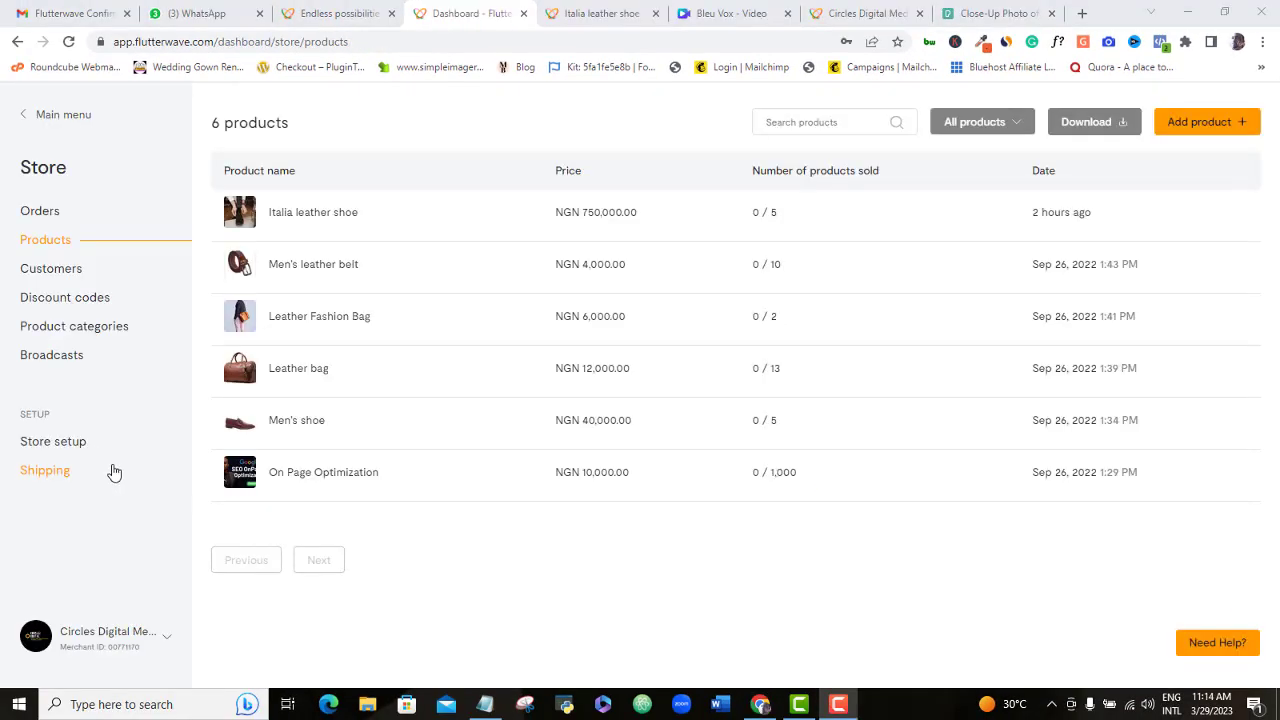
# - Create a new discount code named PROMO22
pyautogui.click(65, 300)
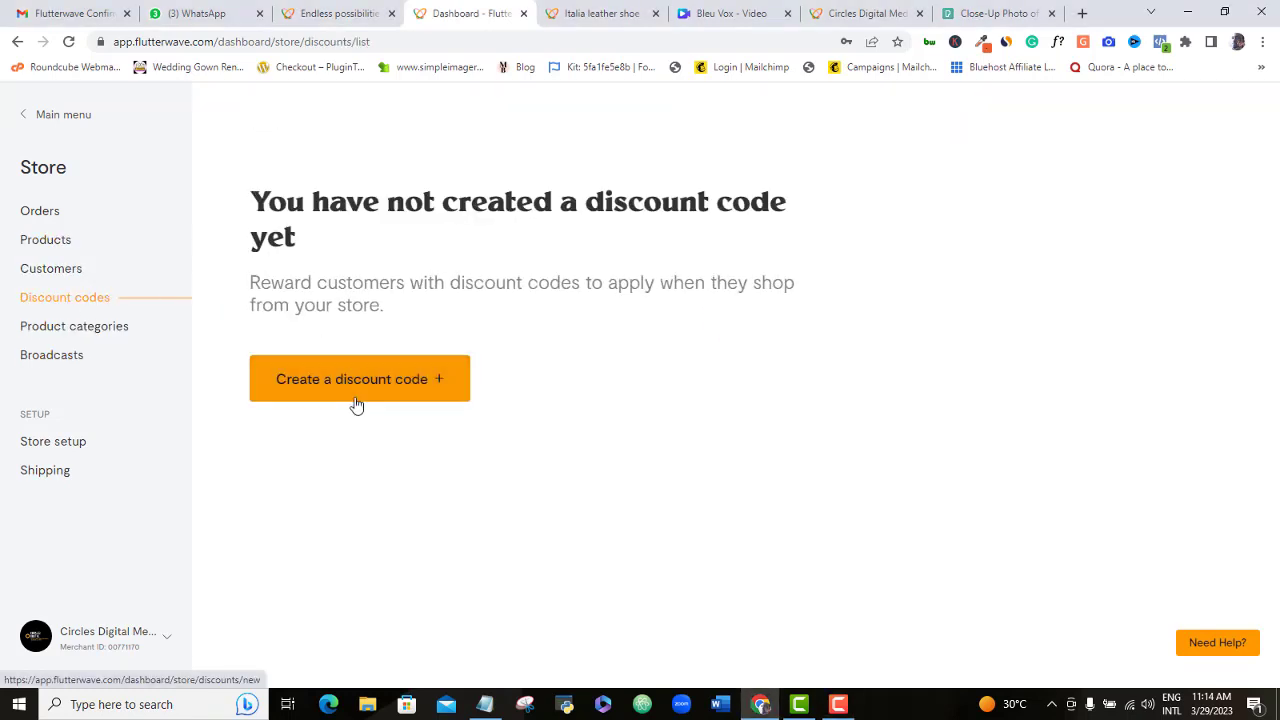
pyautogui.click(356, 398)
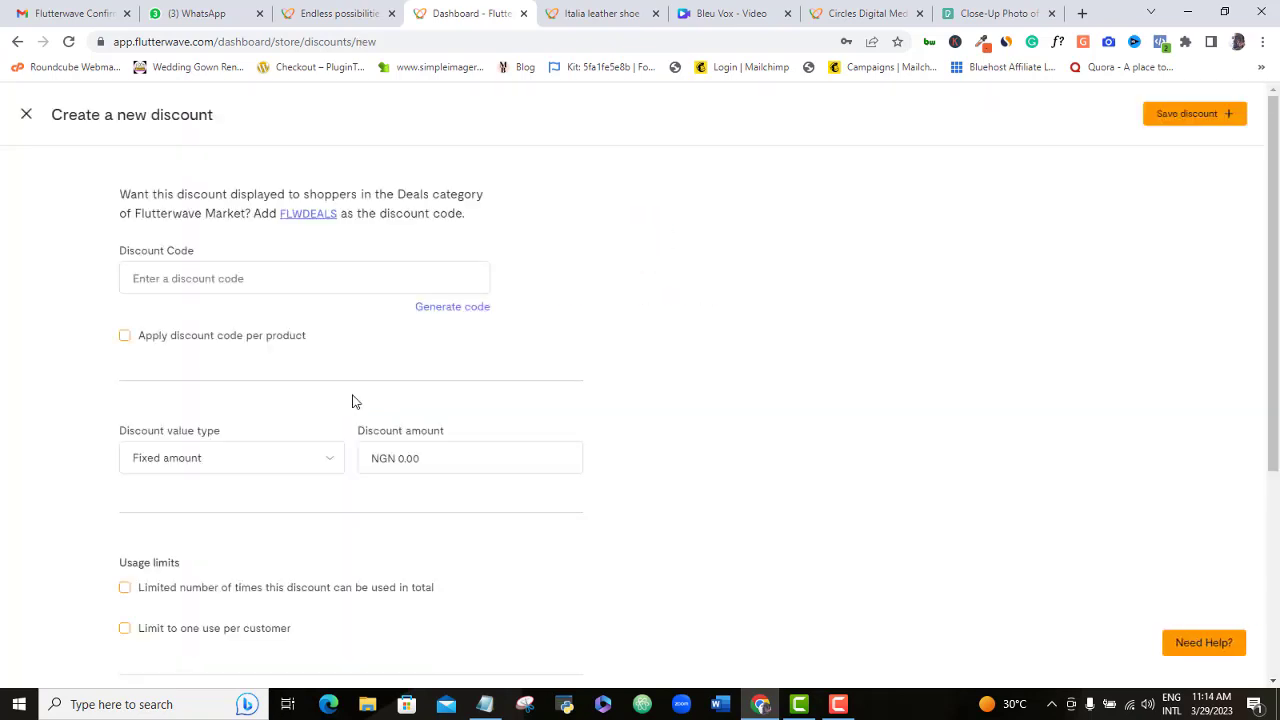
pyautogui.click(235, 279)
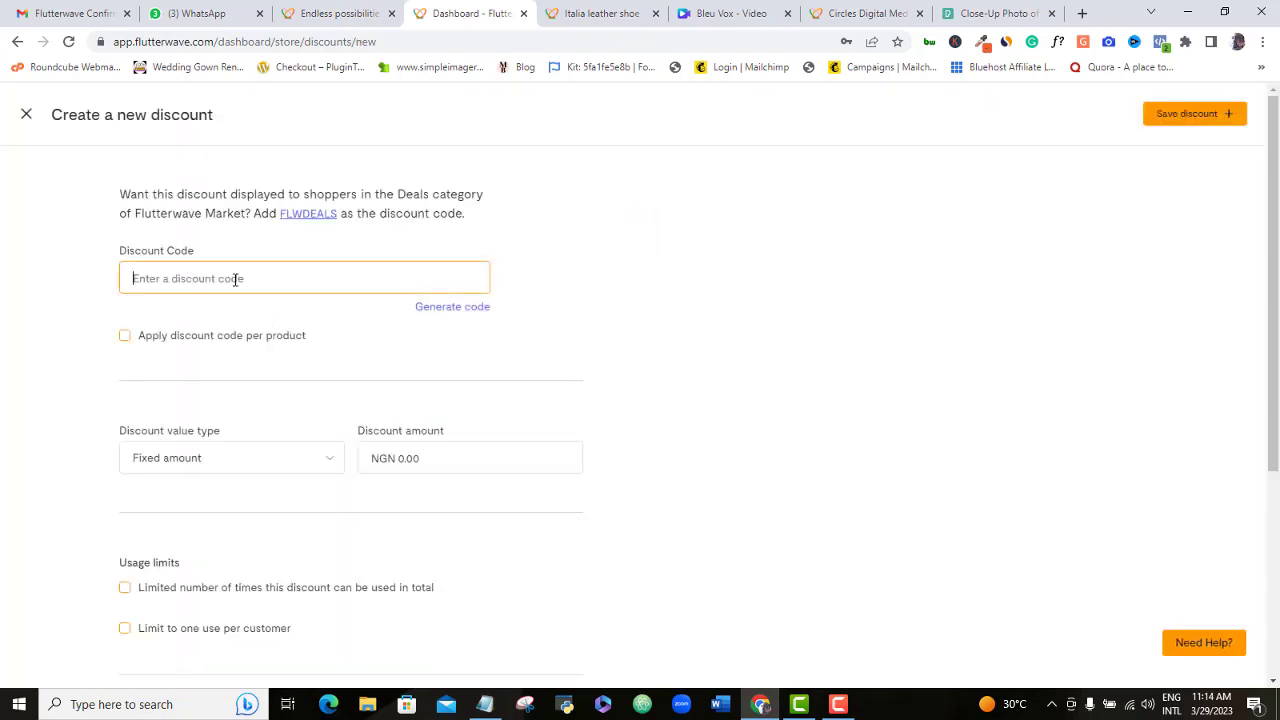
pyautogui.write('PROM')
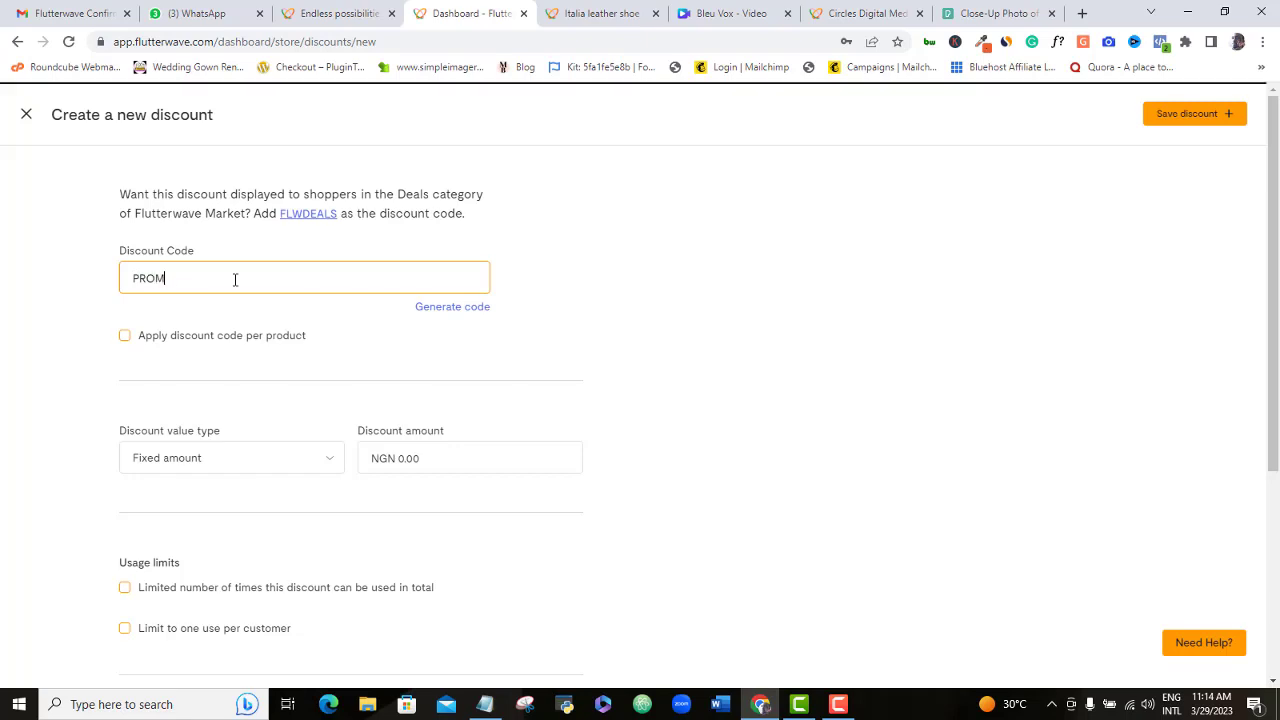
pyautogui.write('O22')
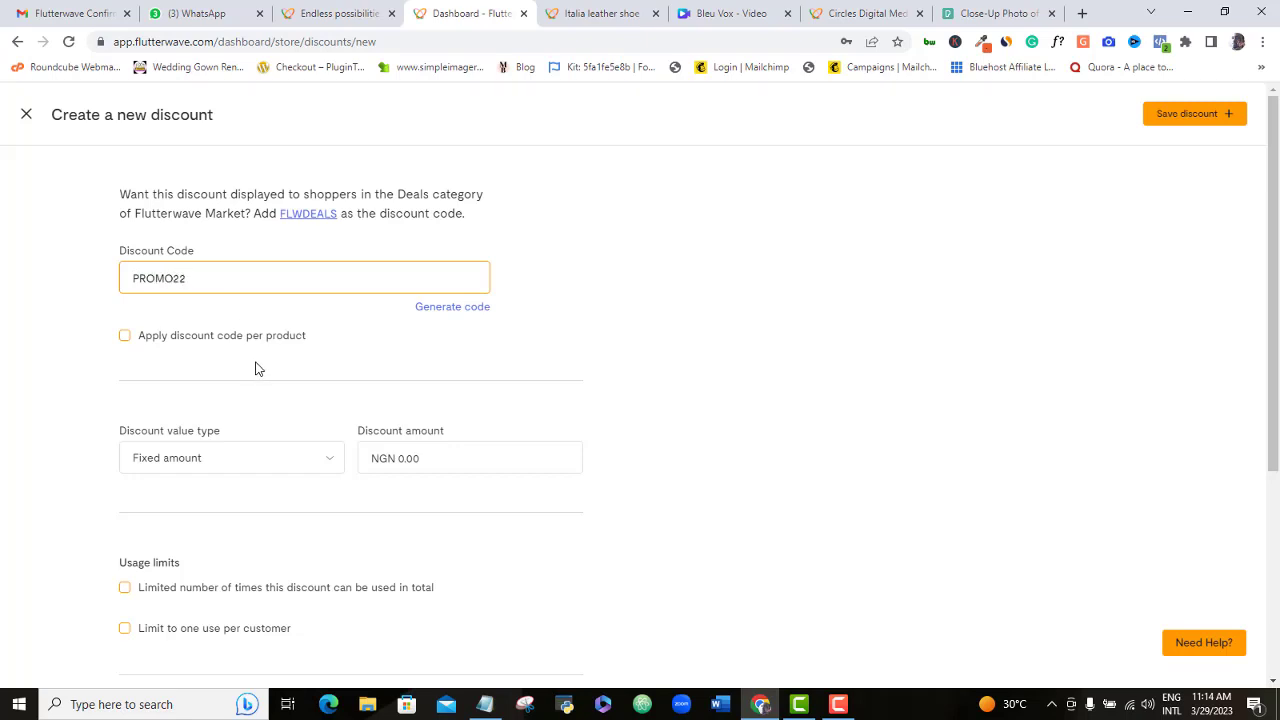
# - Try limiting it to Italia leather shoe, Men's leather belt and Leather Fashion Bag, then cancel that selection
pyautogui.click(125, 337)
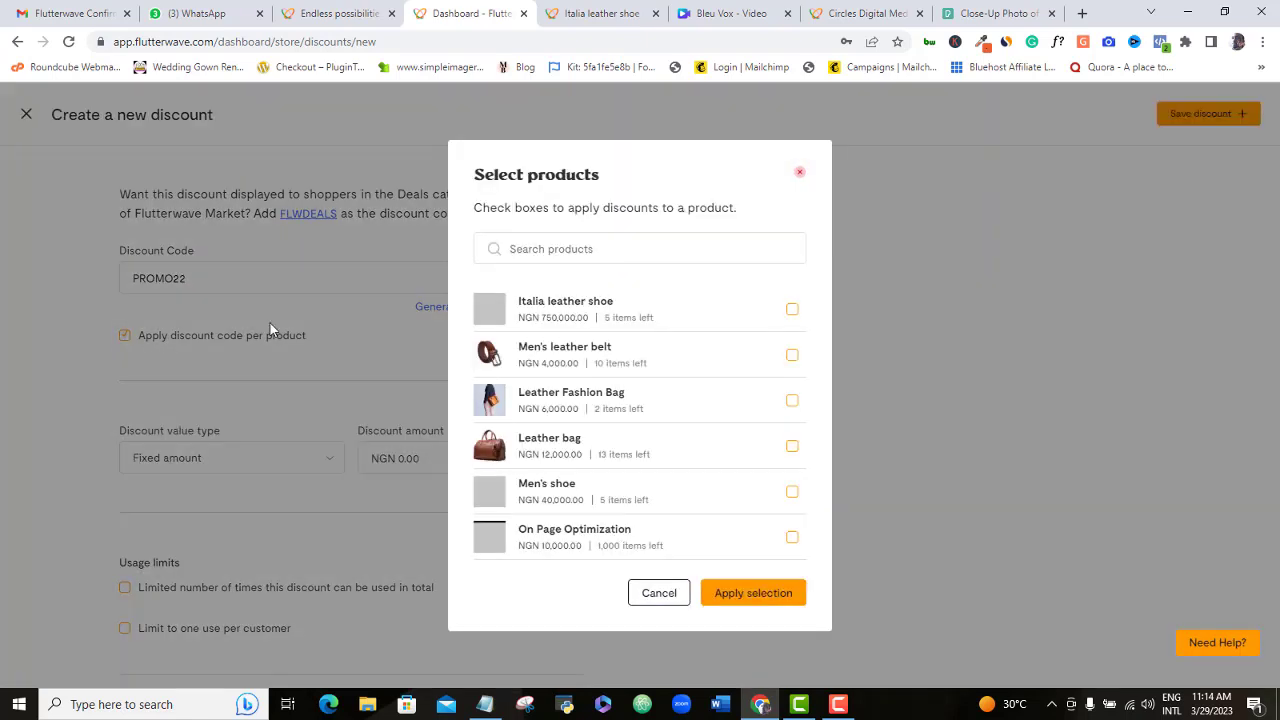
pyautogui.click(791, 309)
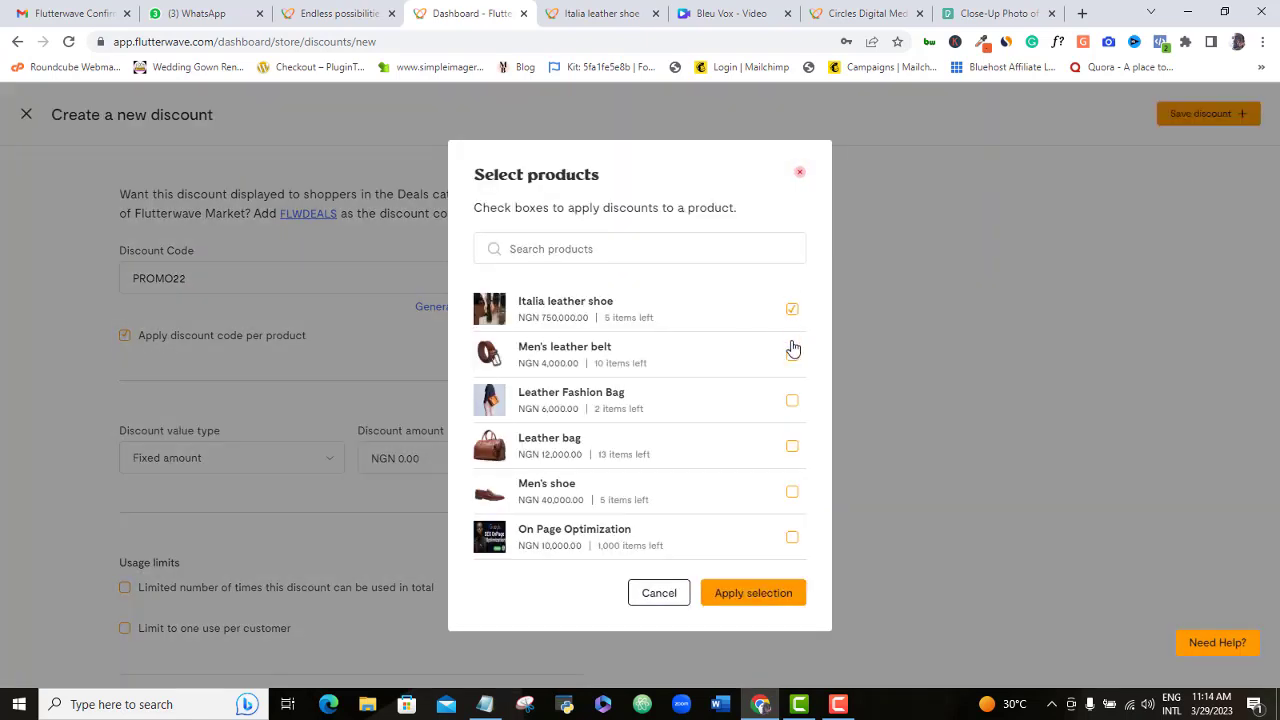
pyautogui.click(792, 357)
pyautogui.click(792, 400)
pyautogui.click(659, 594)
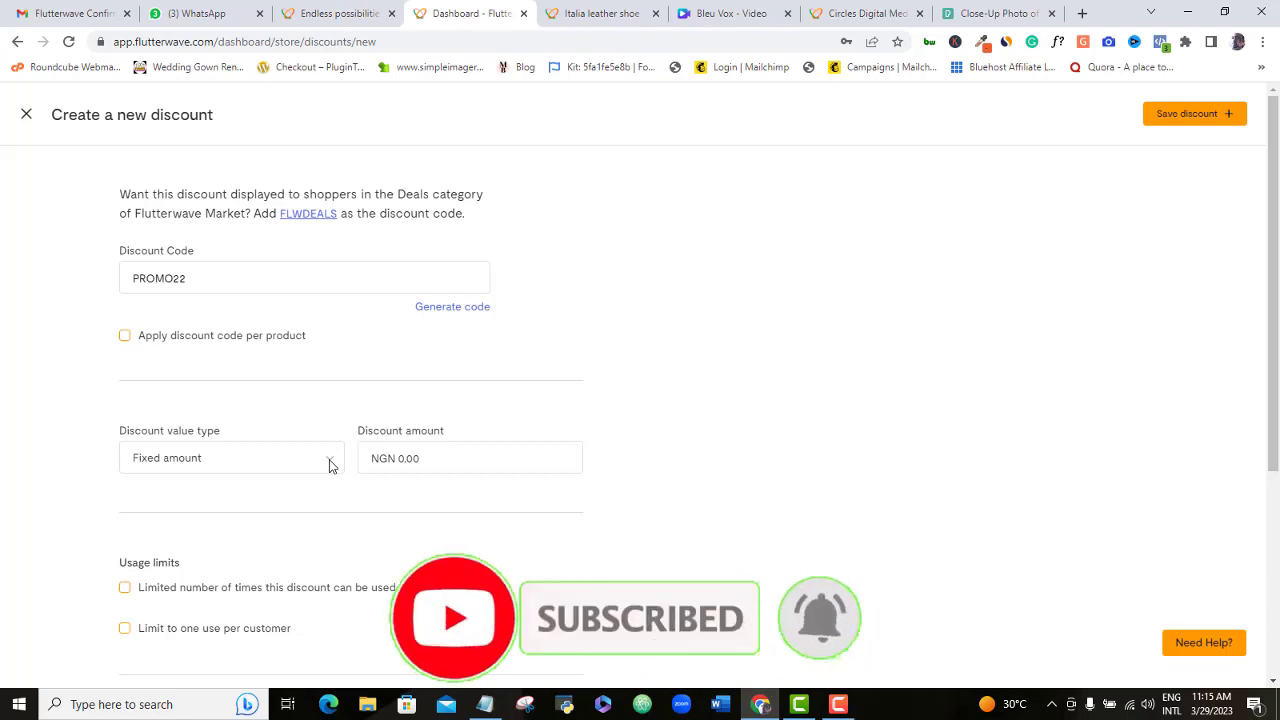
# - Set the discount value type to Percentage with a 5% amount
pyautogui.click(329, 459)
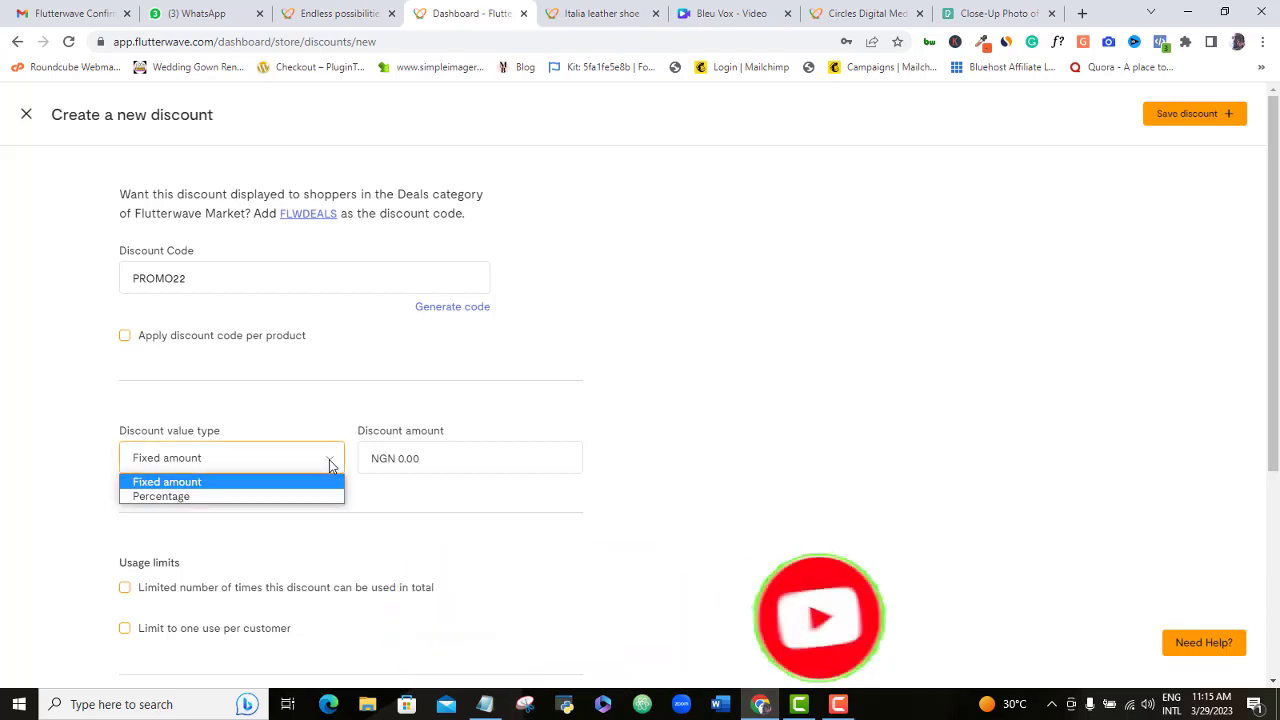
pyautogui.click(259, 503)
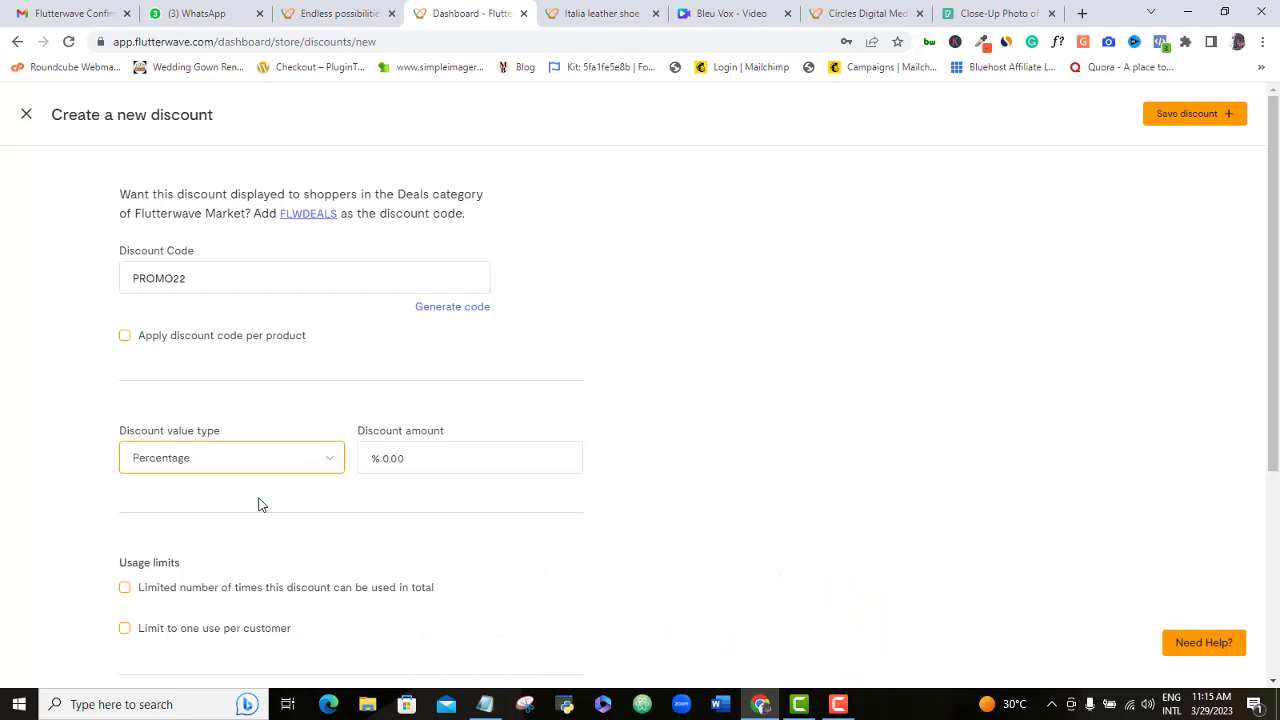
pyautogui.click(397, 462)
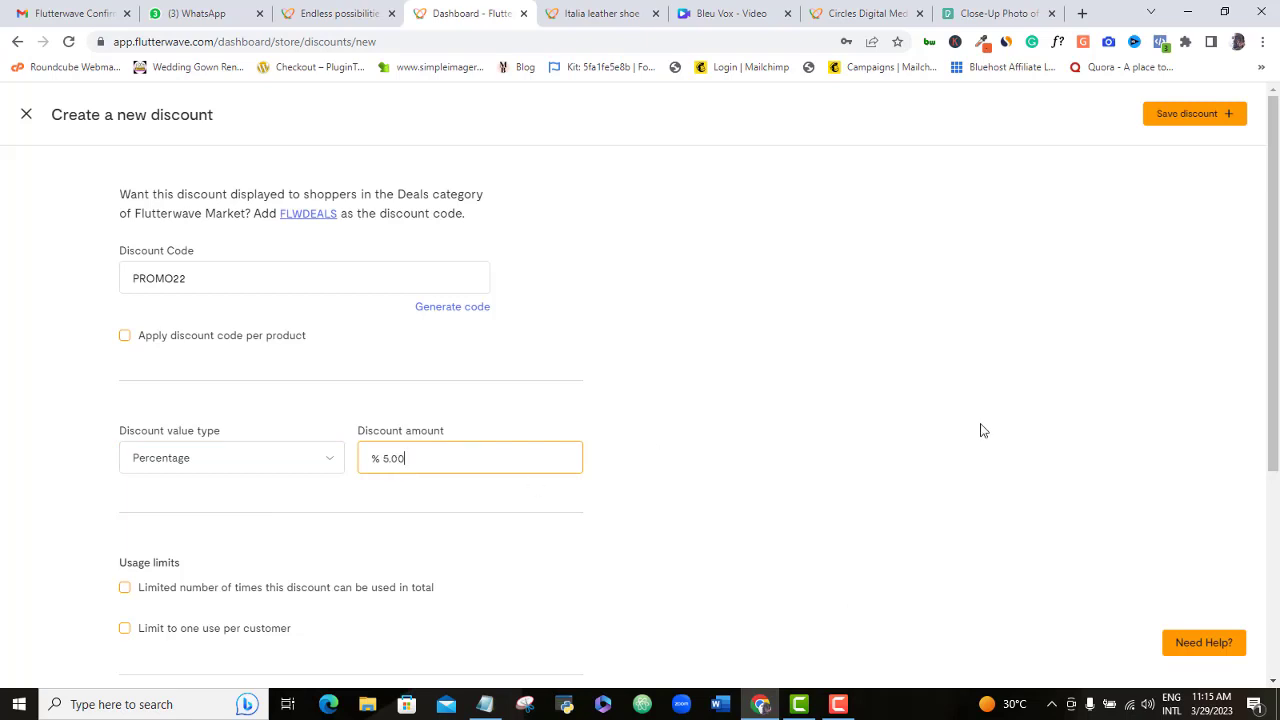
pyautogui.moveTo(1274, 398); pyautogui.dragTo(1271, 477)
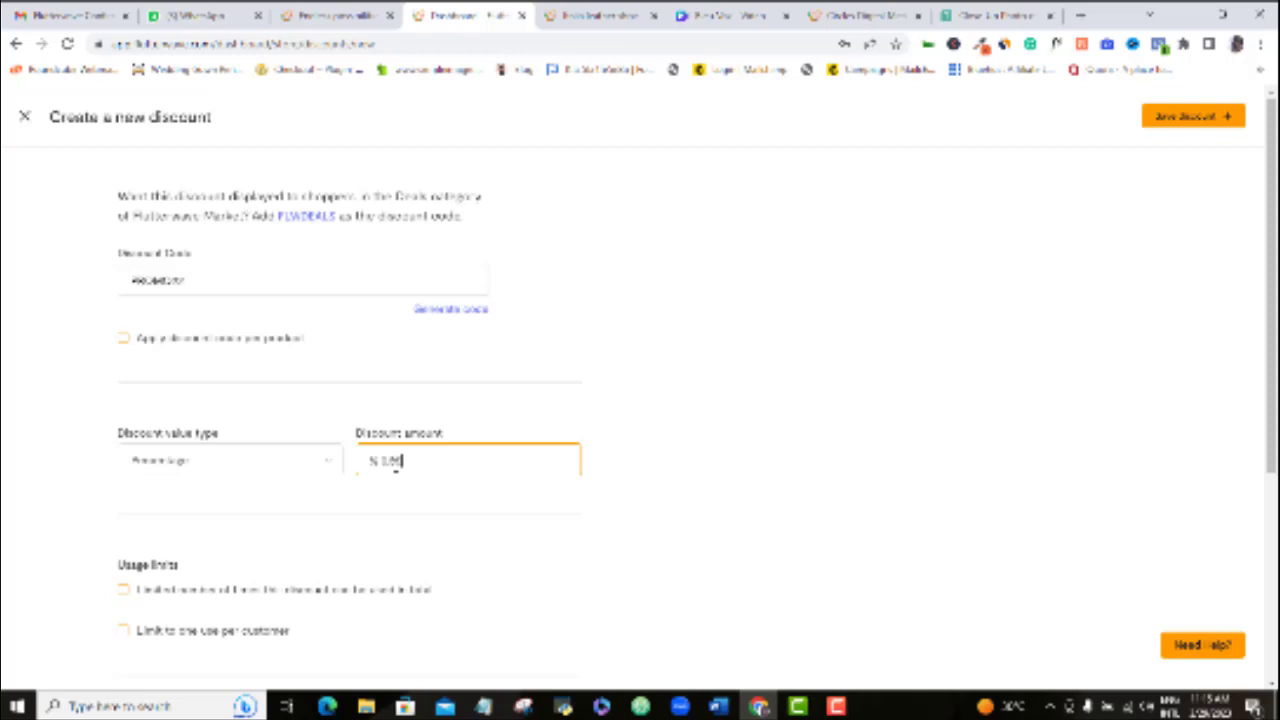
pyautogui.scroll(-2, 1174, 486)
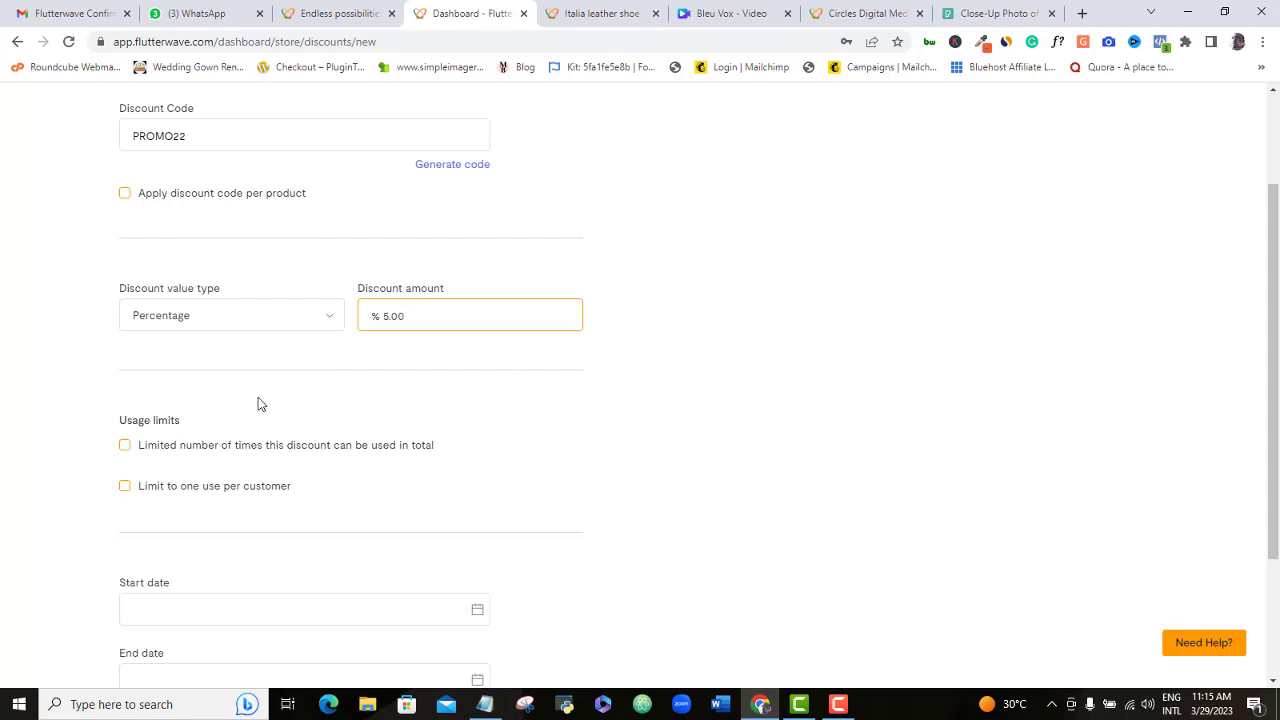
pyautogui.click(125, 445)
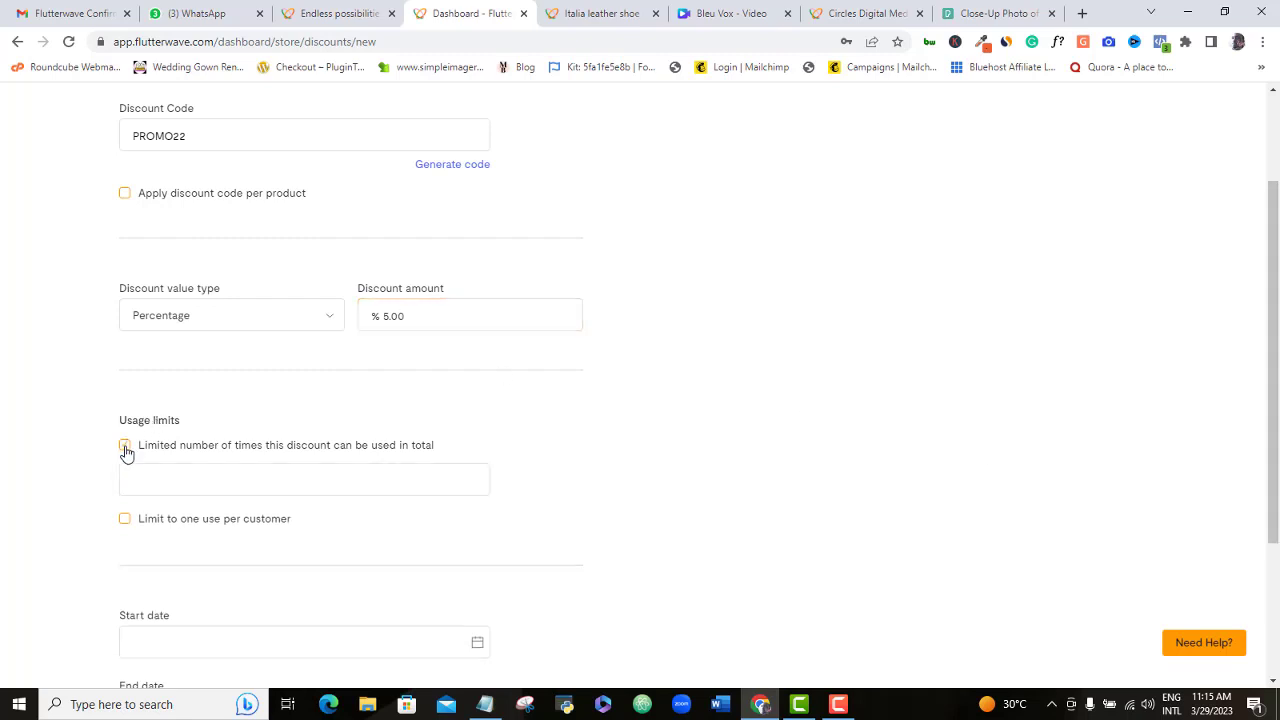
pyautogui.click(125, 445)
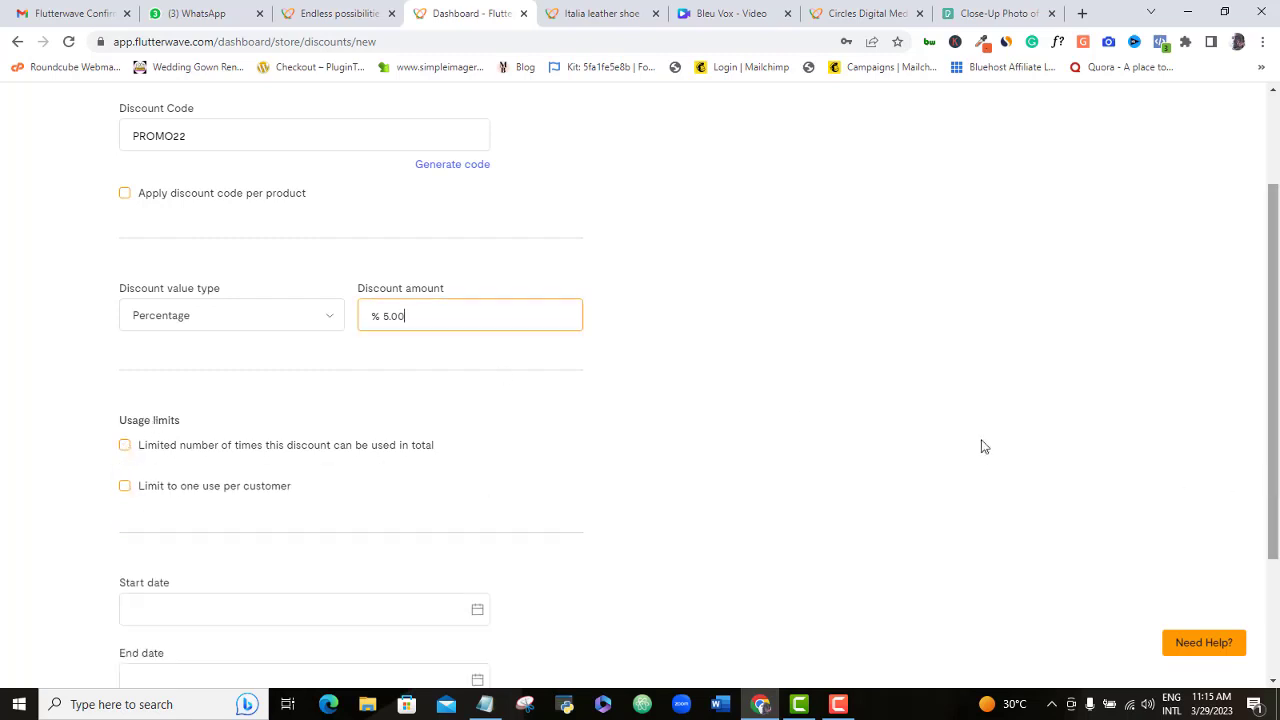
pyautogui.click(124, 445)
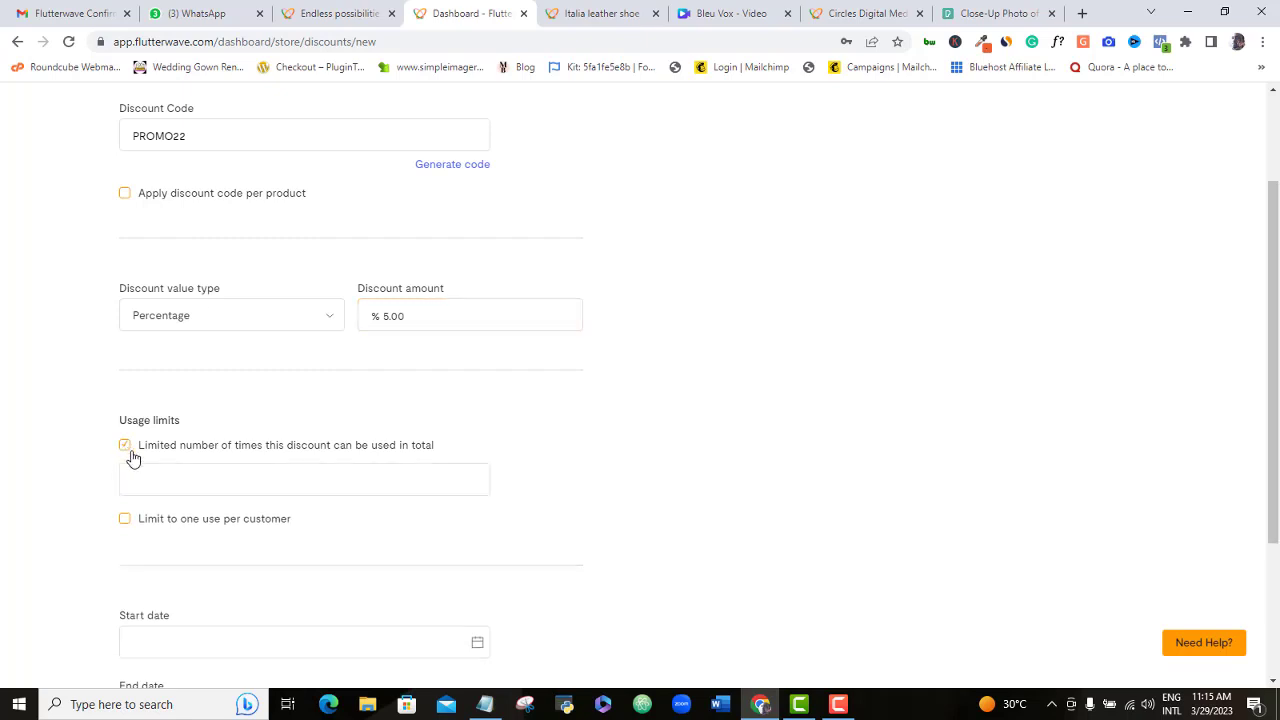
pyautogui.click(127, 446)
pyautogui.click(127, 452)
pyautogui.click(202, 475)
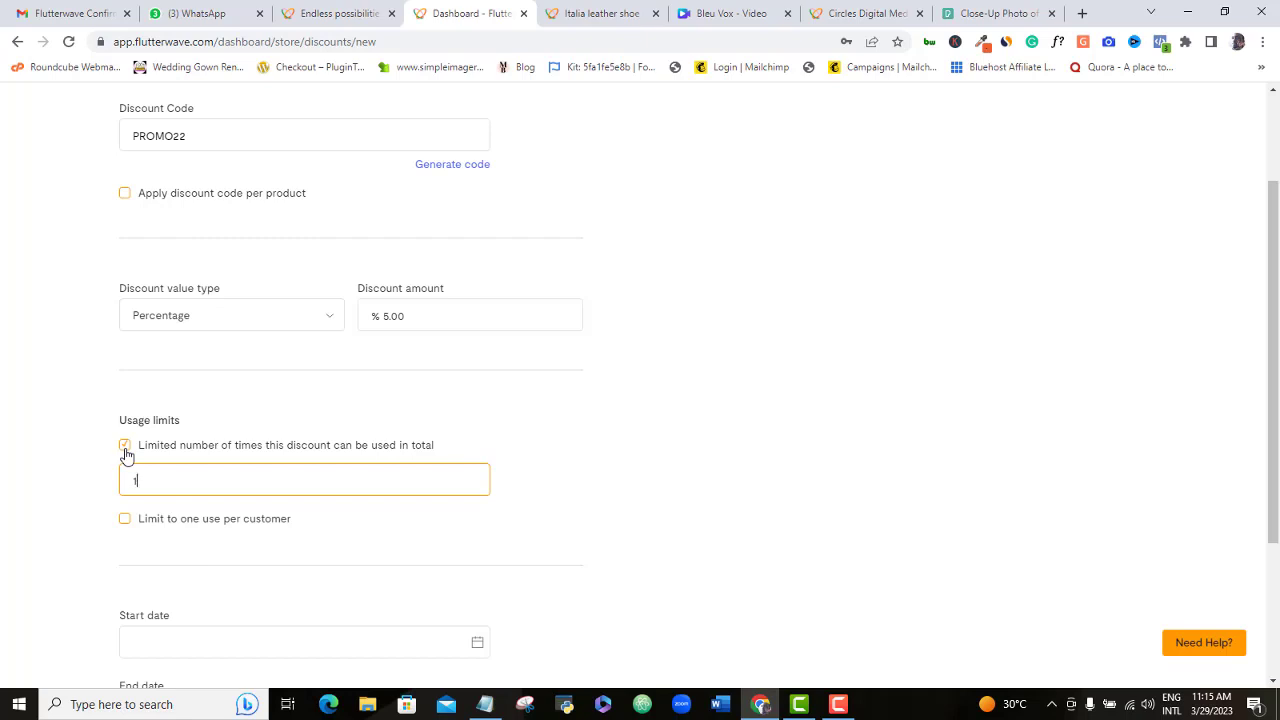
pyautogui.click(125, 446)
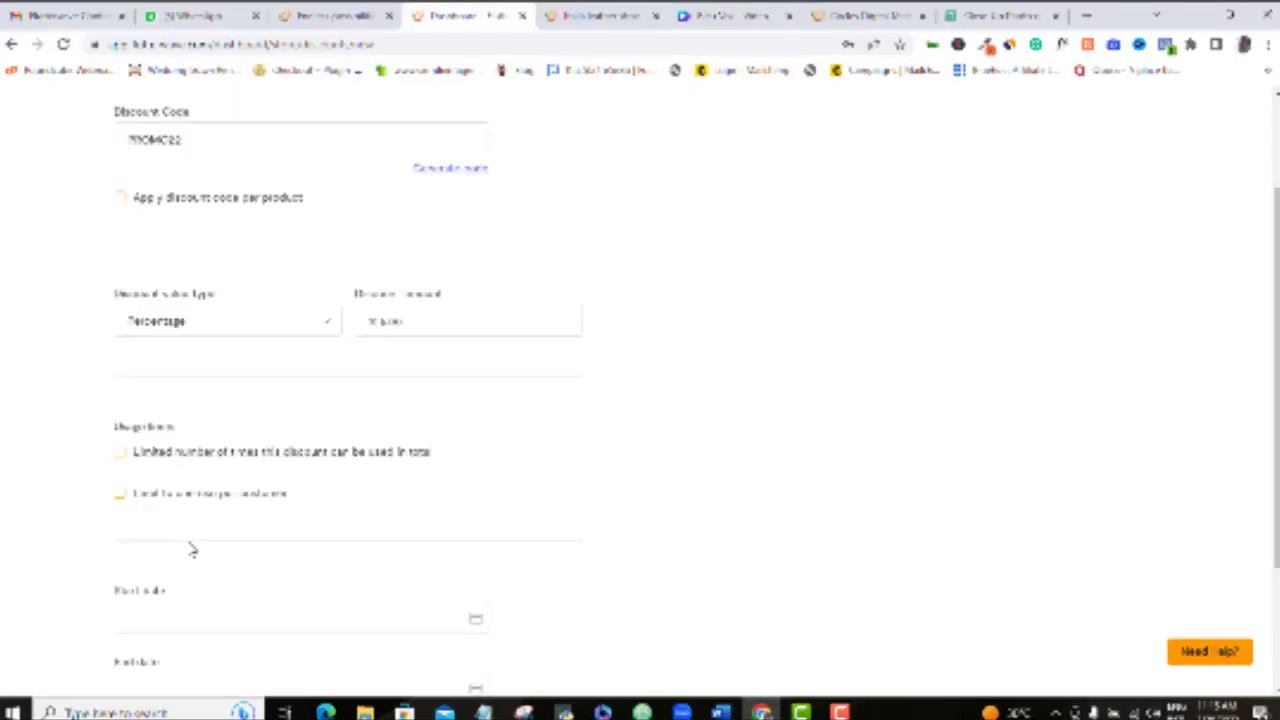
# - Set PROMO22 to run from March 29 to March 31 and save the discount
pyautogui.scroll(-2, 620, 406)
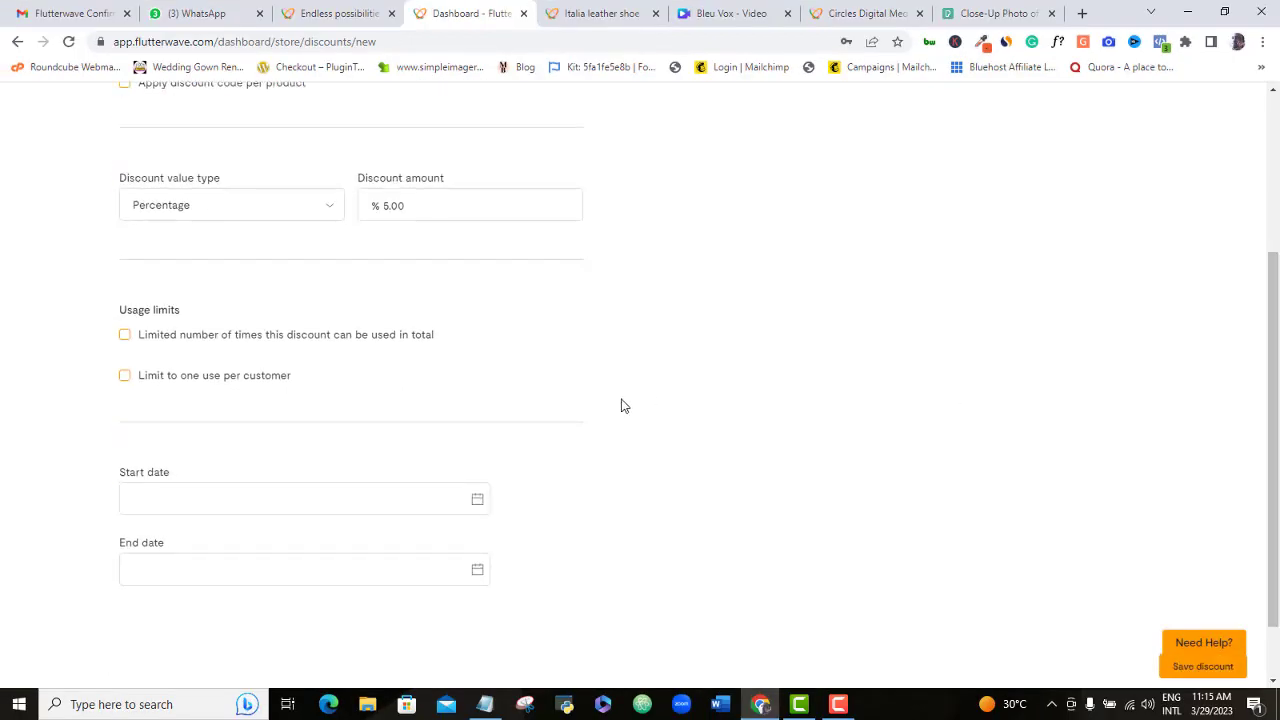
pyautogui.click(234, 493)
pyautogui.click(221, 440)
pyautogui.click(203, 566)
pyautogui.click(272, 510)
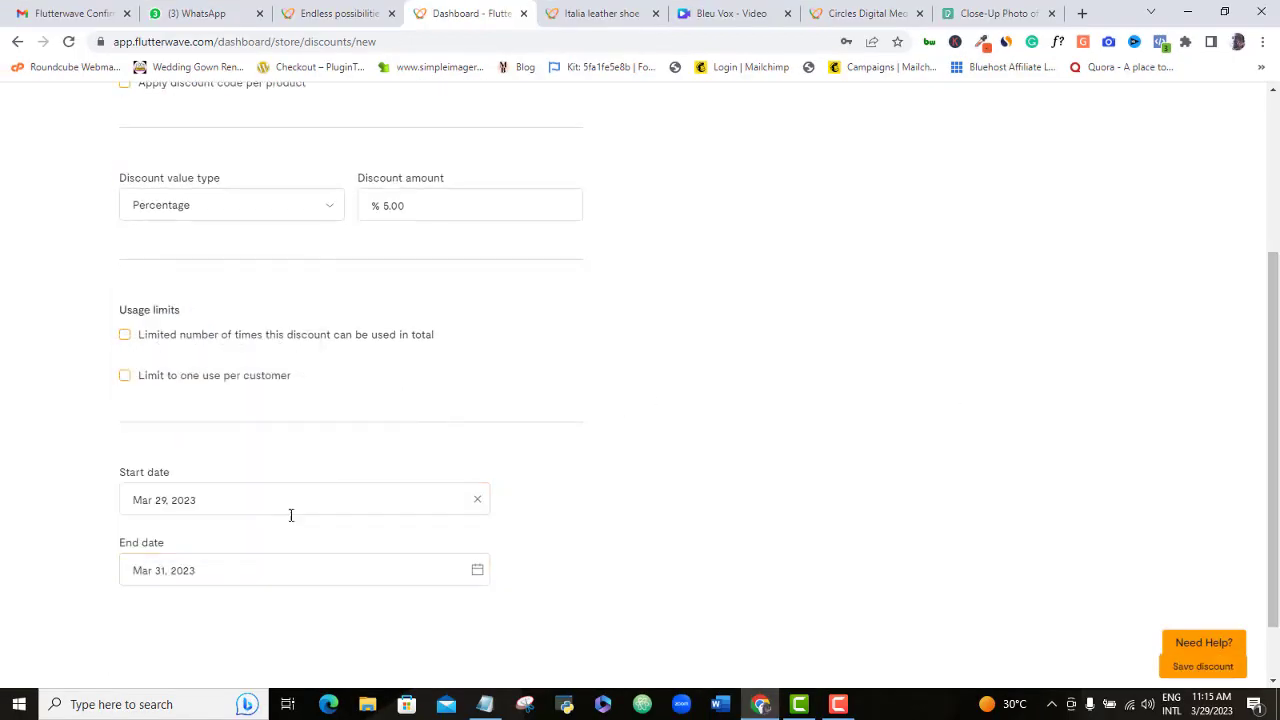
pyautogui.scroll(-1, 1094, 496)
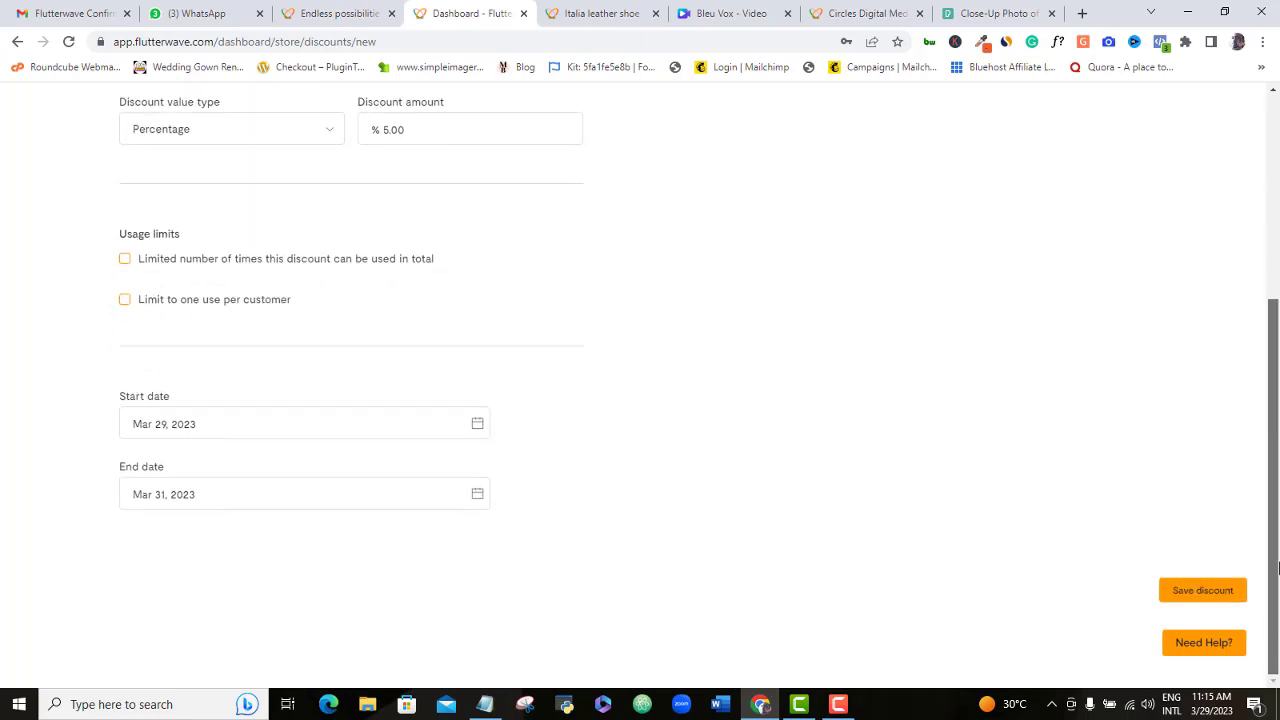
pyautogui.click(1200, 591)
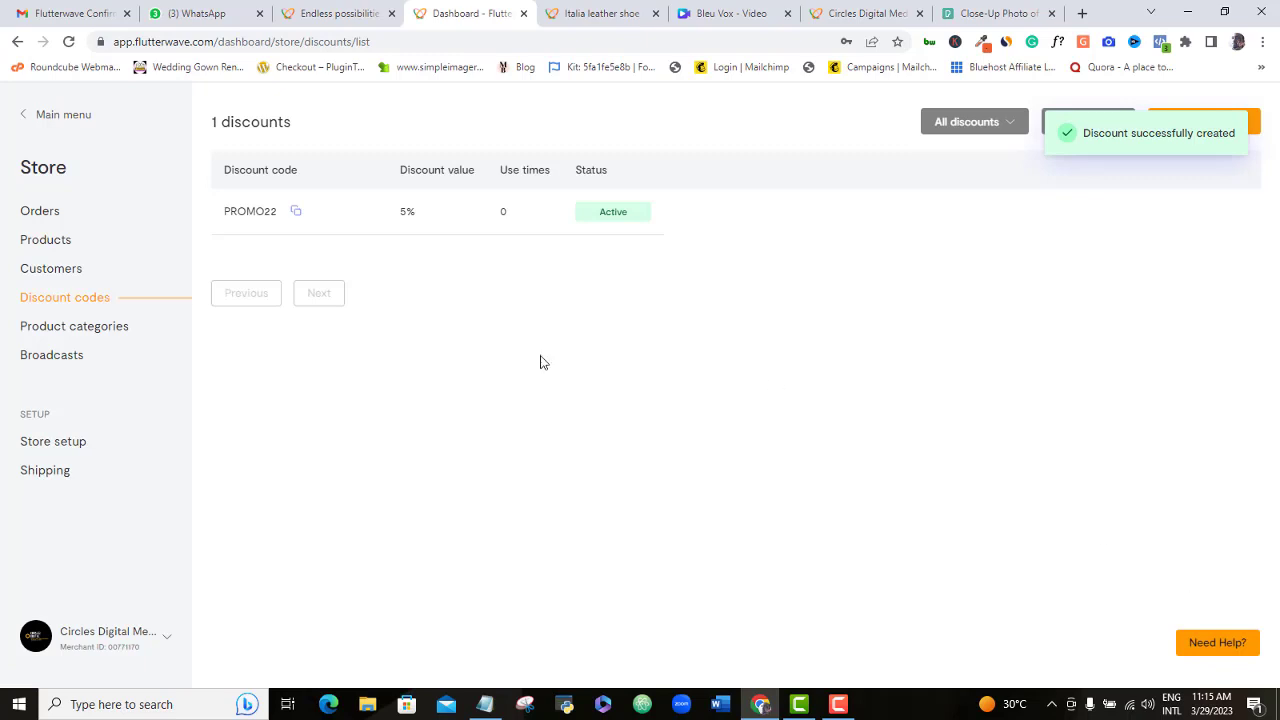
# - Copy the PROMO22 code and go back to the public storefront
pyautogui.click(294, 214)
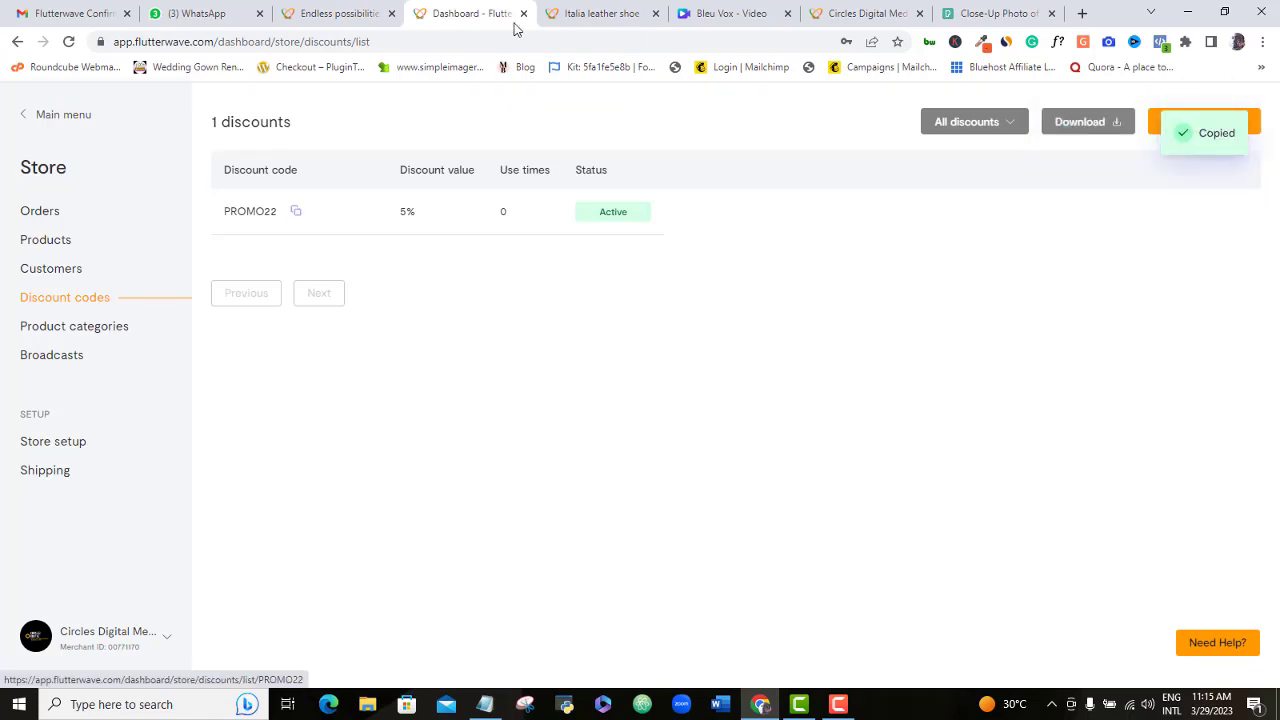
pyautogui.click(840, 13)
pyautogui.scroll(-1, 1275, 170)
# - Open the Leather Fashion Bag product page and add the bag to the cart
pyautogui.scroll(-2, 923, 323)
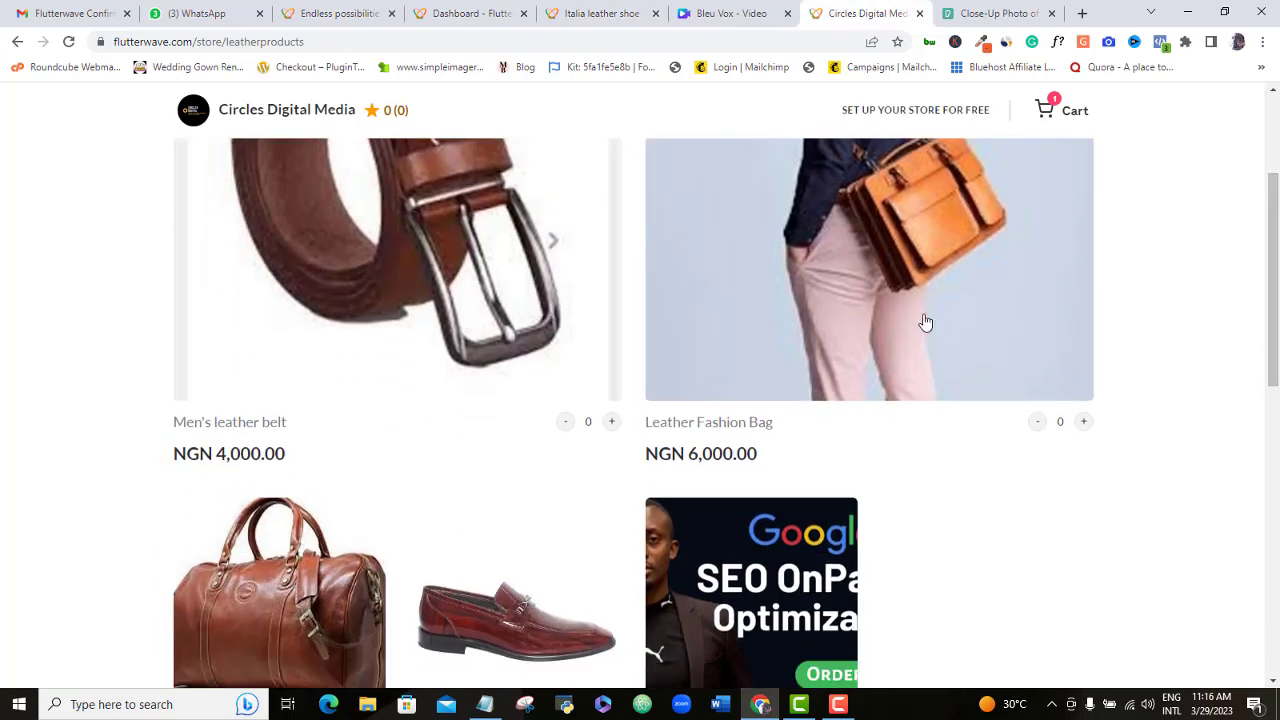
pyautogui.click(767, 390)
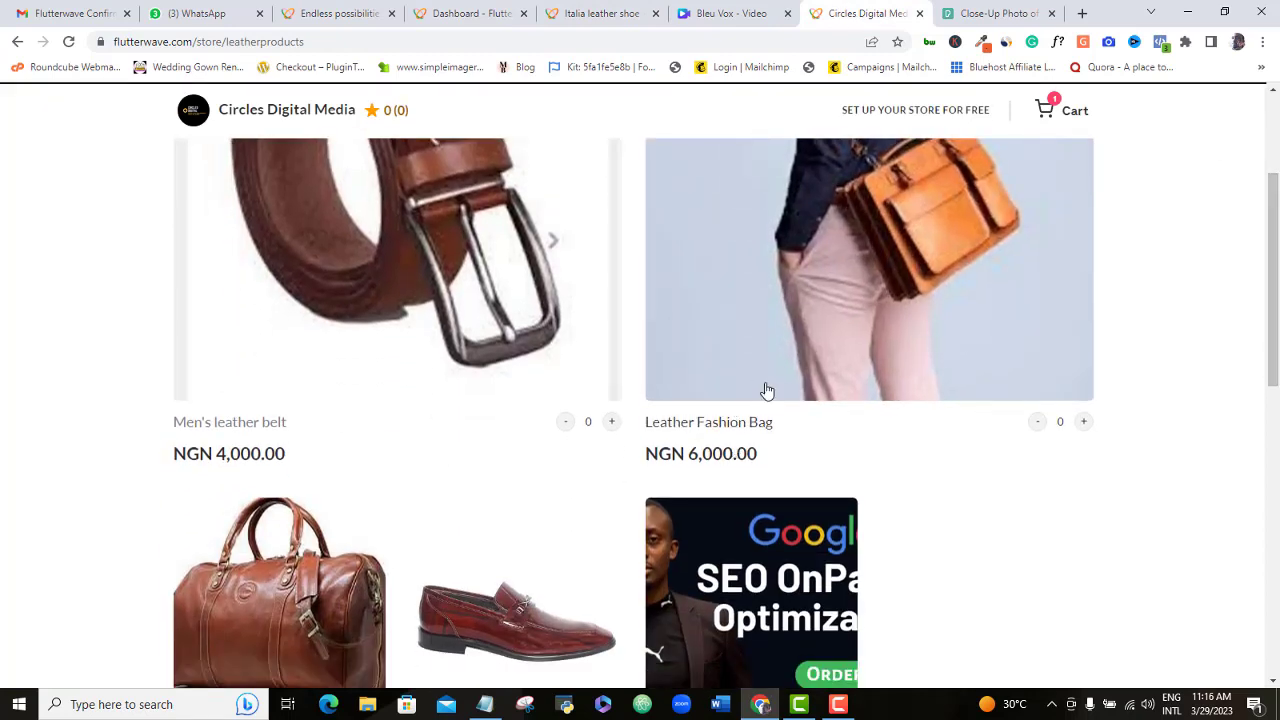
pyautogui.scroll(-1, 1277, 260)
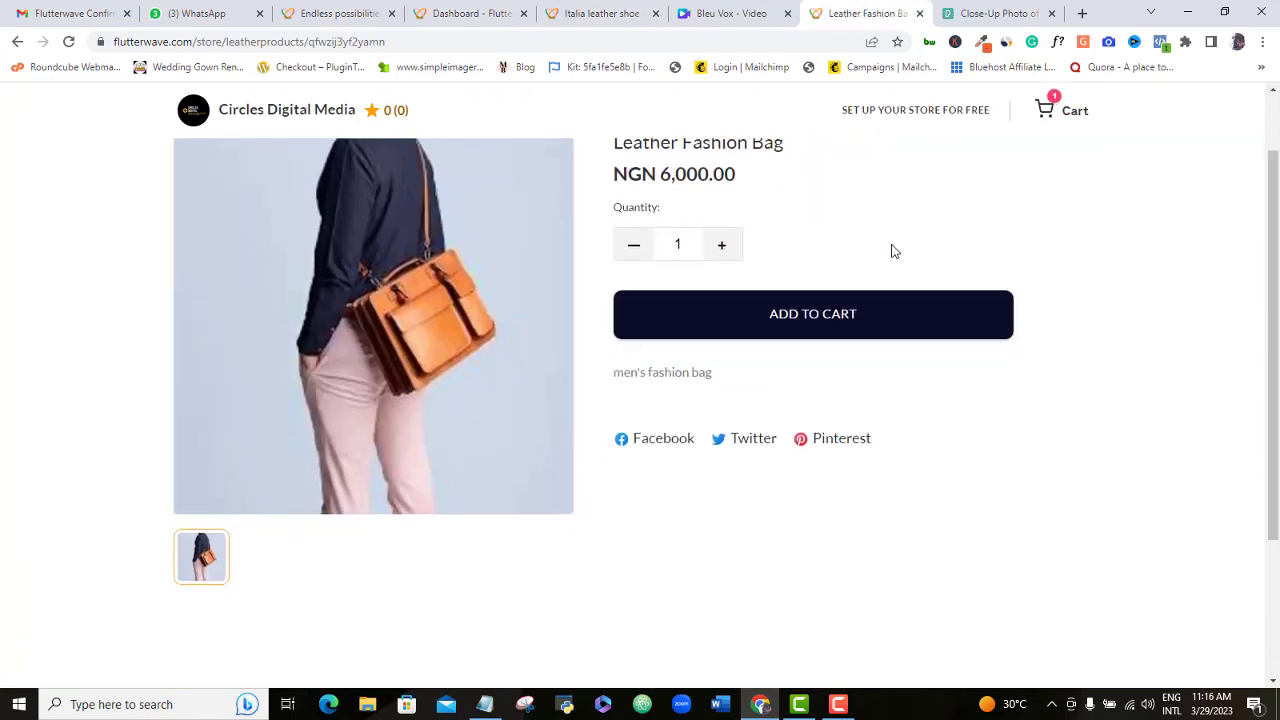
pyautogui.click(810, 322)
pyautogui.click(849, 332)
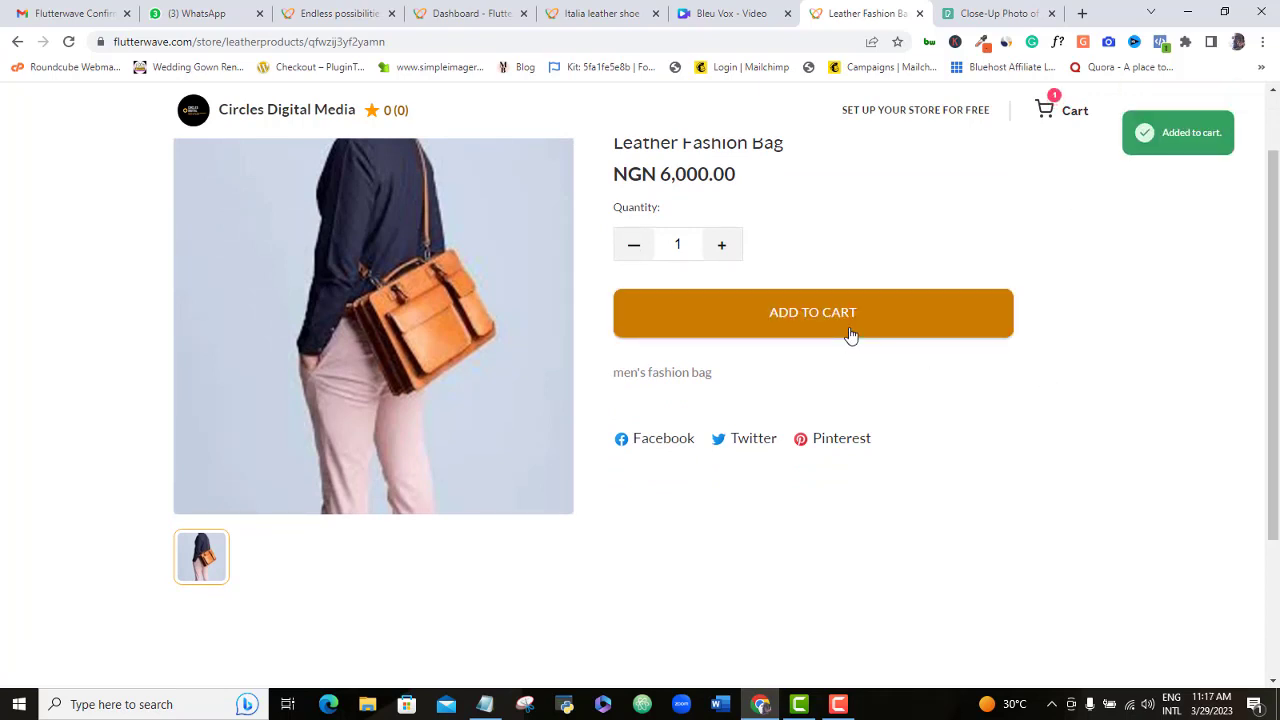
# - Check out from the cart and apply discount code PROMO22, bringing the total to NGN 5,700
pyautogui.click(1046, 112)
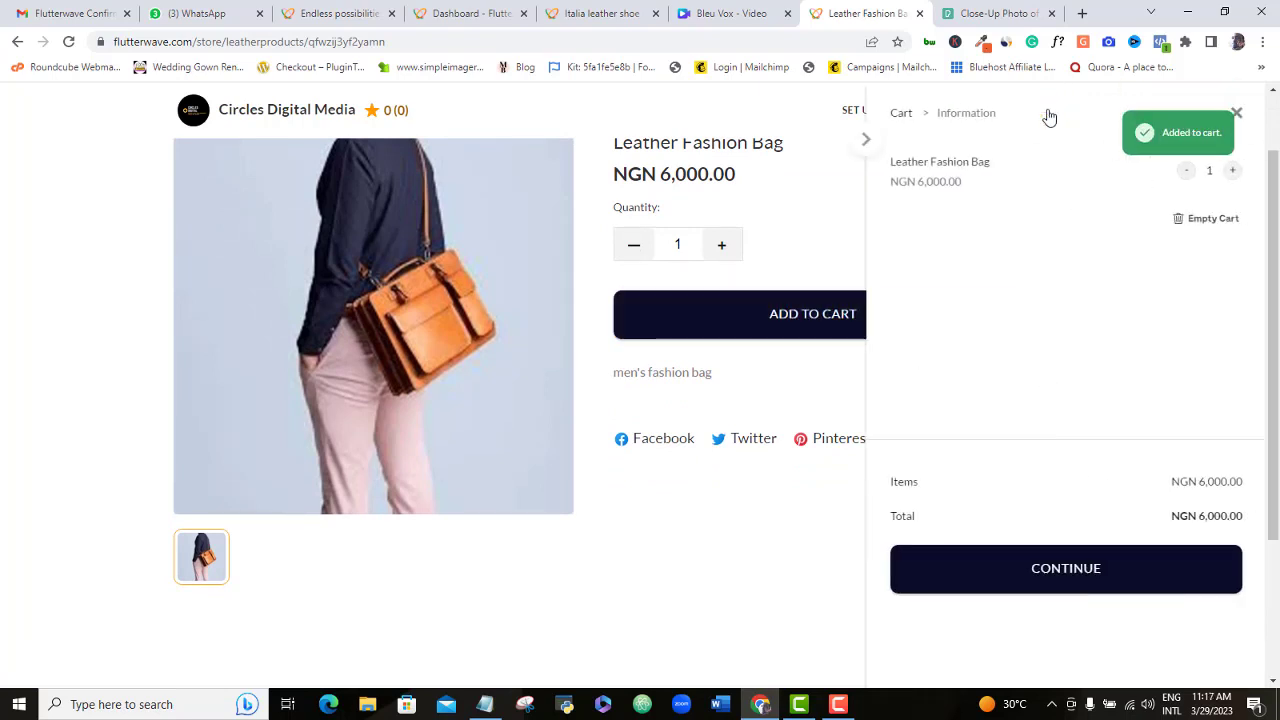
pyautogui.click(1063, 568)
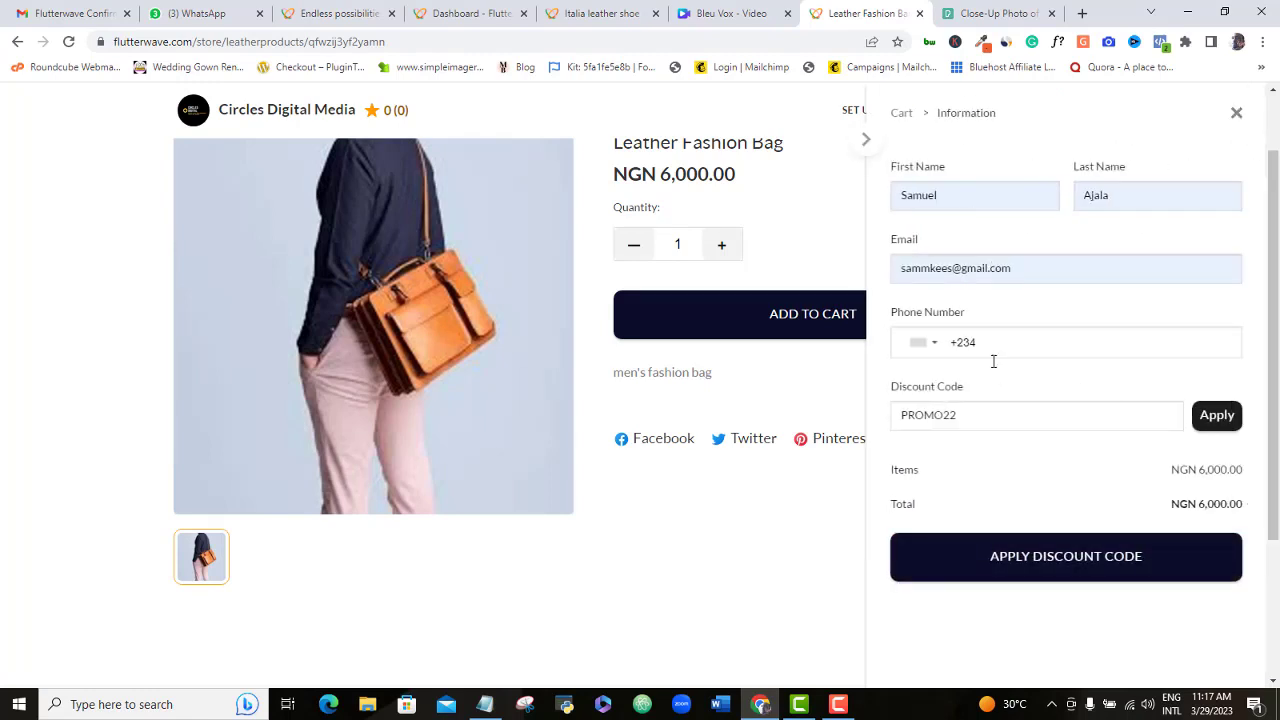
pyautogui.click(1214, 420)
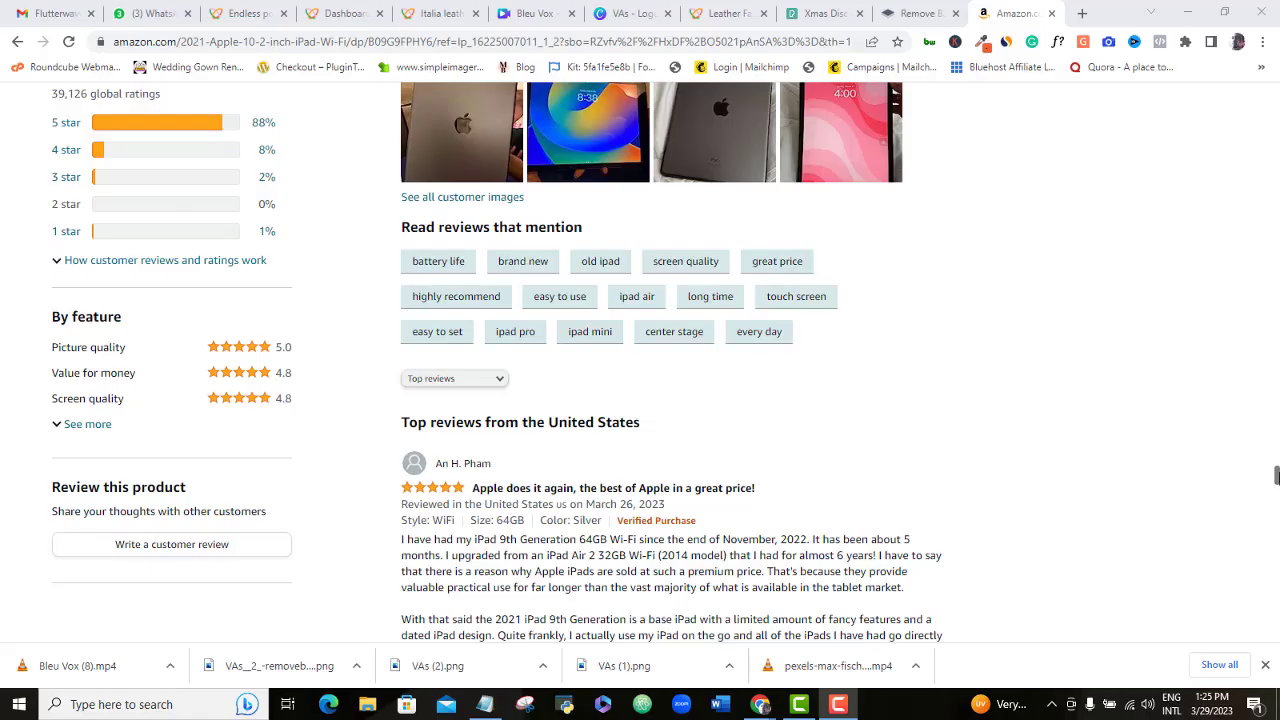
# - Close Chrome's downloads bar beneath the Amazon iPad customer reviews
pyautogui.scroll(1, 498, 362)
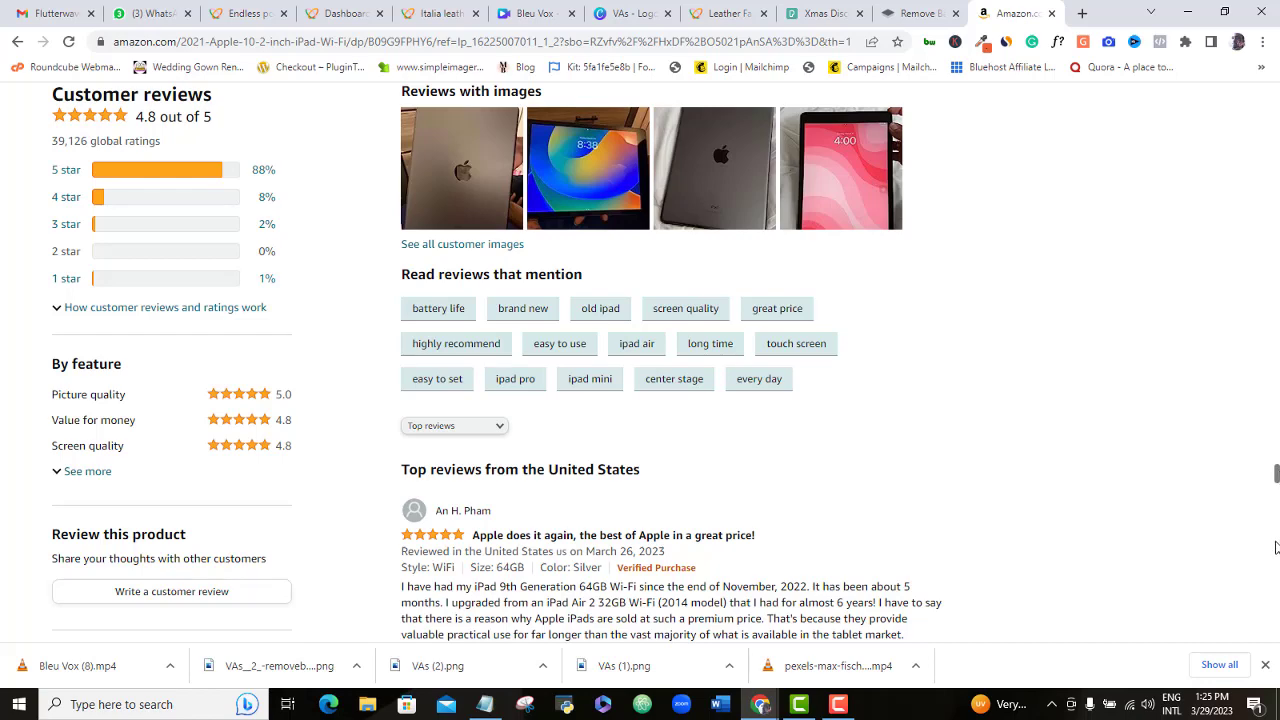
pyautogui.click(1265, 666)
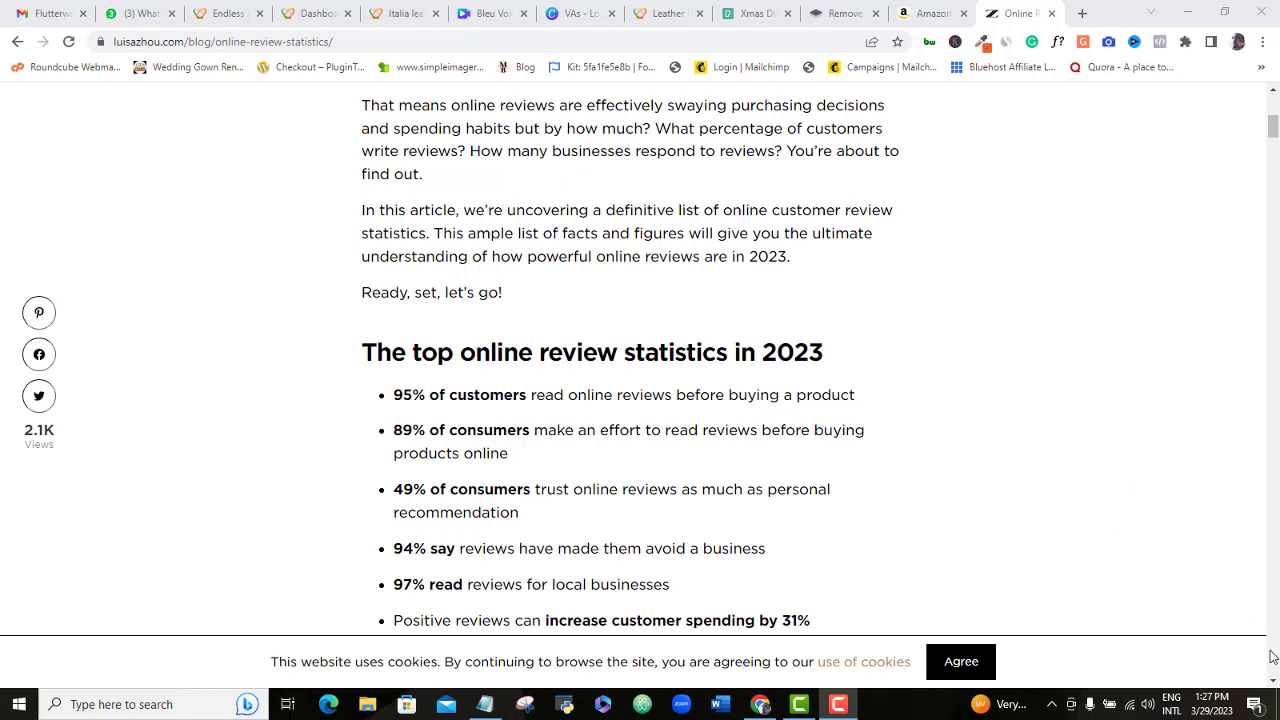
pyautogui.scroll(-4, 1272, 680)
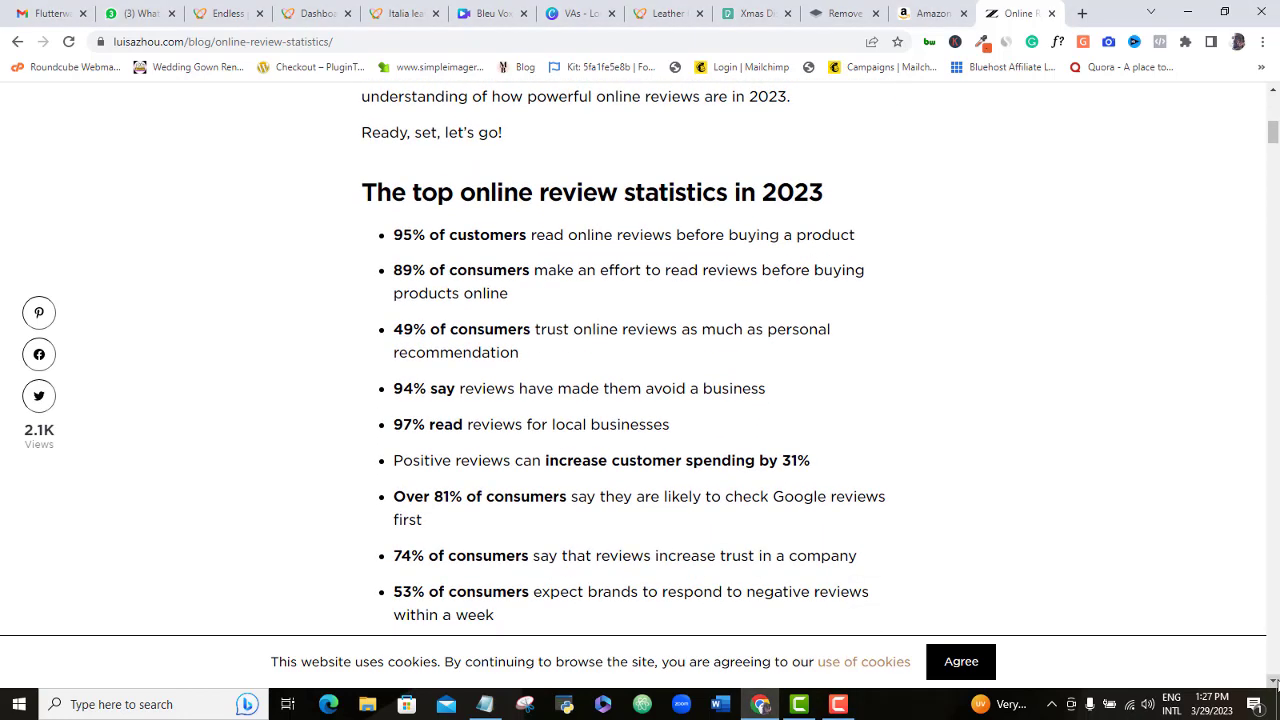
pyautogui.scroll(-1, 1273, 681)
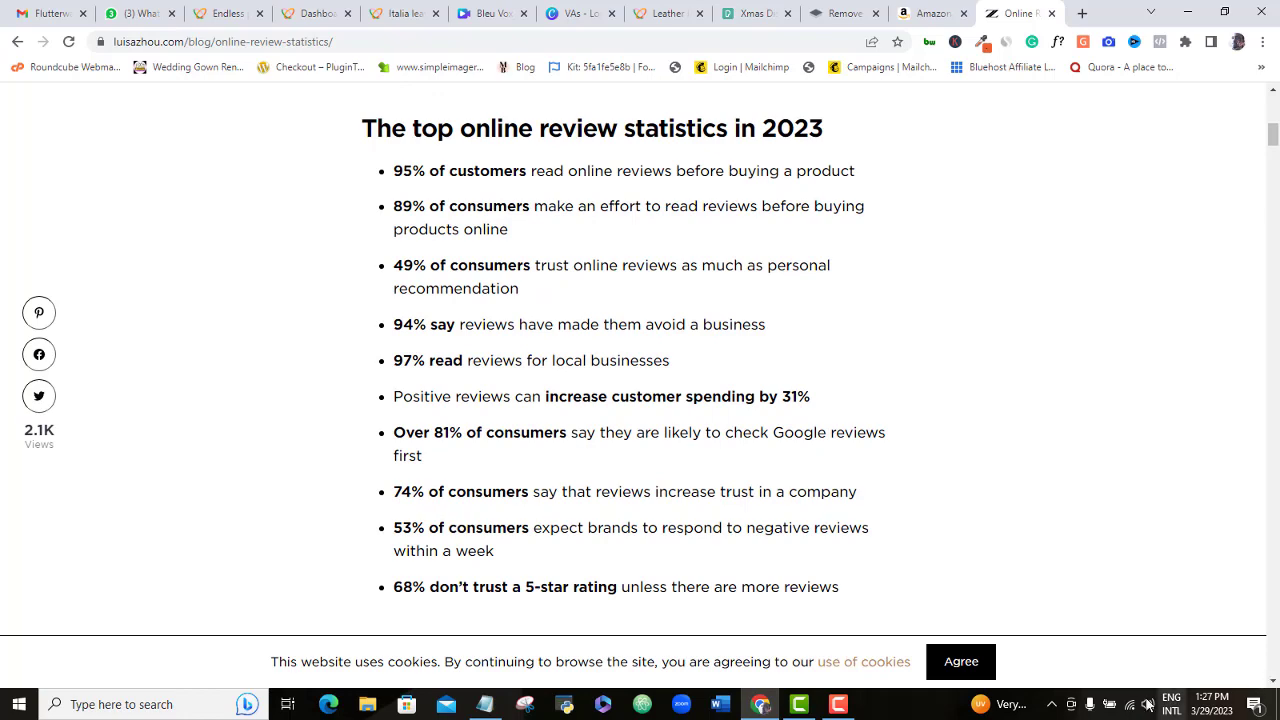
pyautogui.click(840, 705)
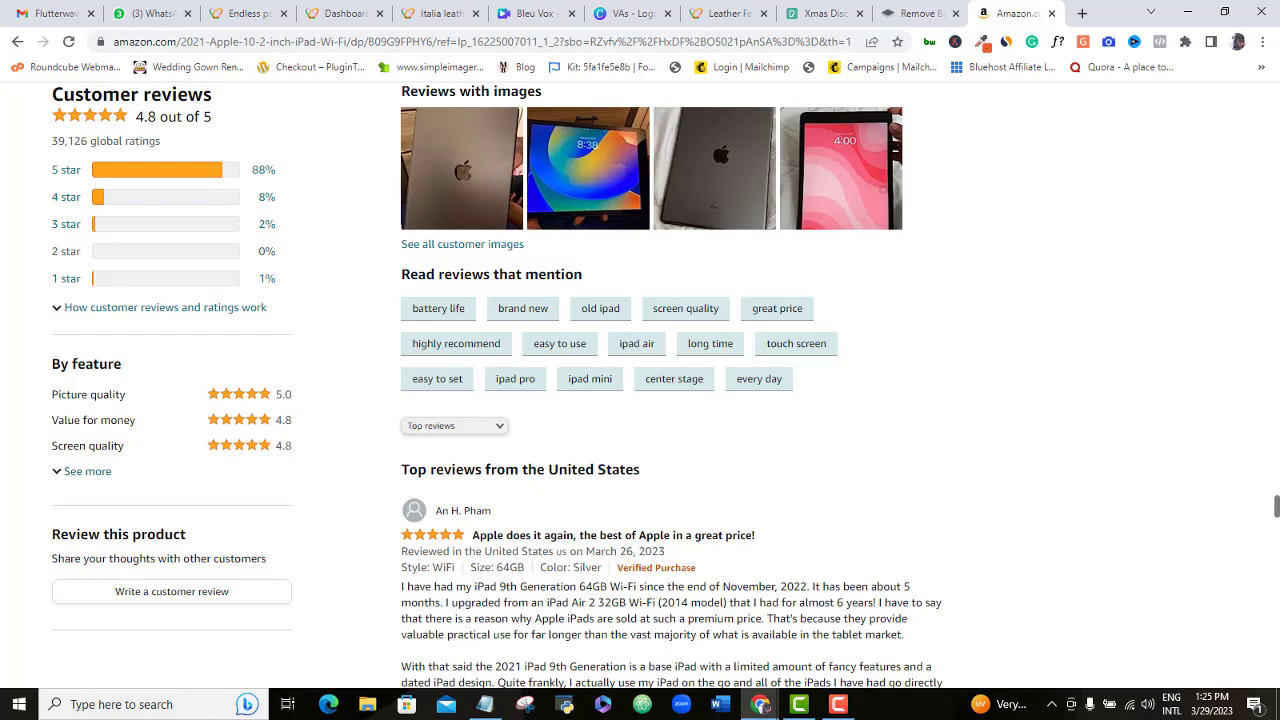
pyautogui.scroll(-1, 498, 385)
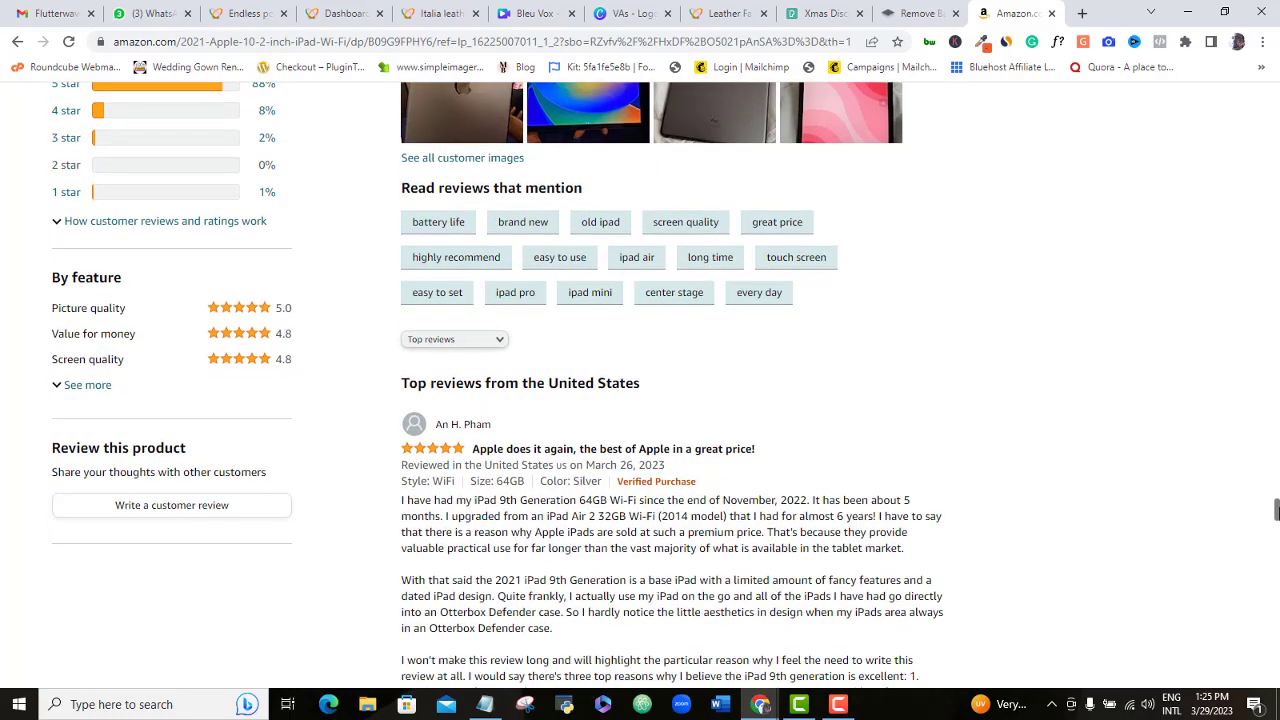
pyautogui.scroll(-1, 498, 382)
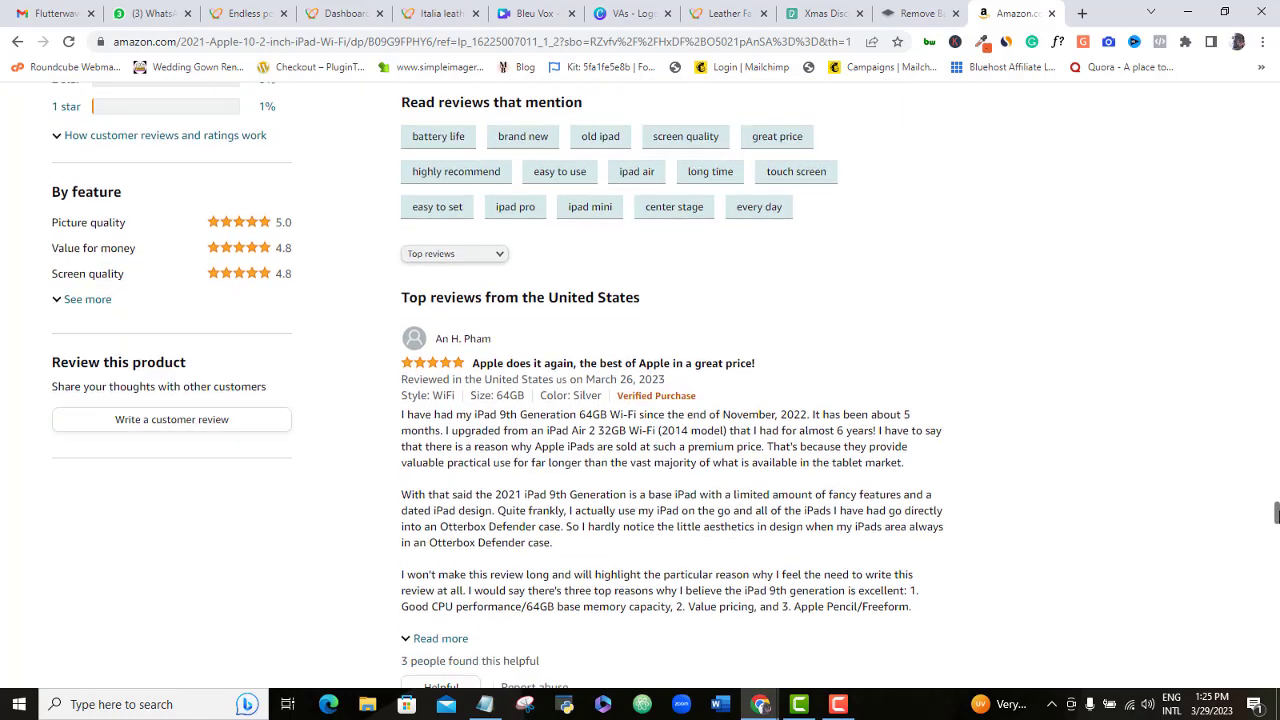
pyautogui.scroll(-6, 498, 385)
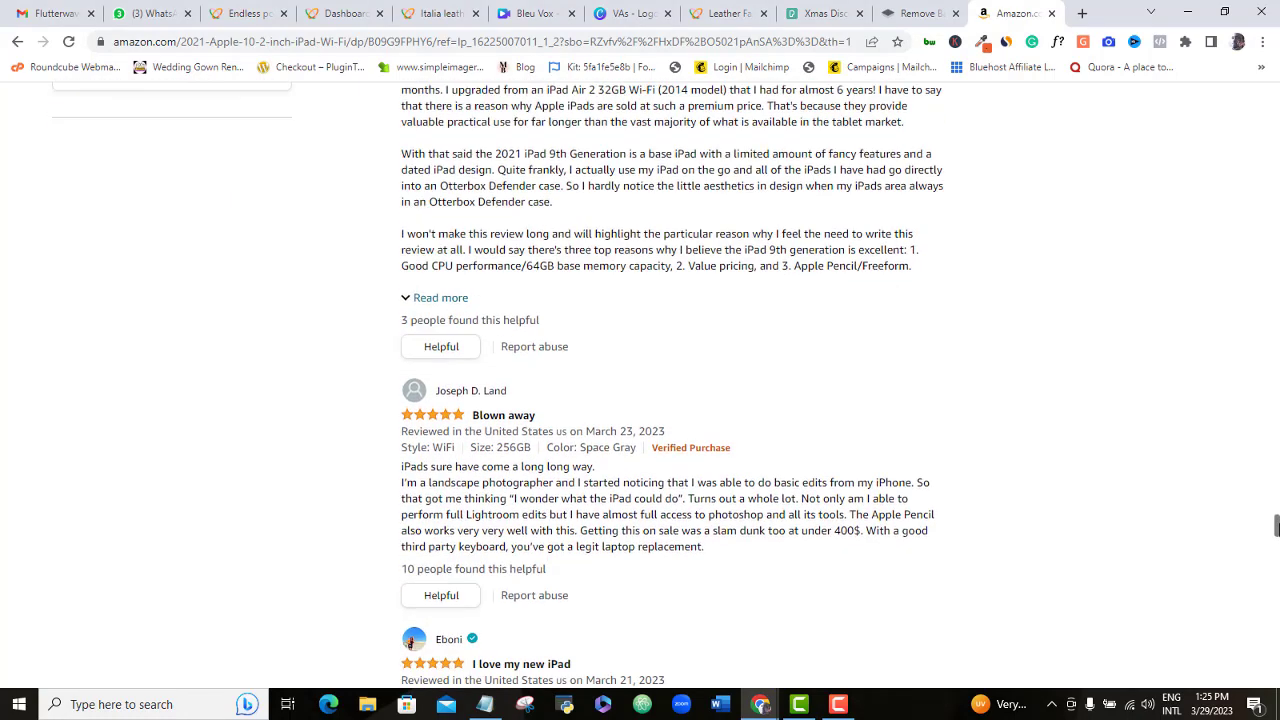
pyautogui.scroll(-5, 672, 385)
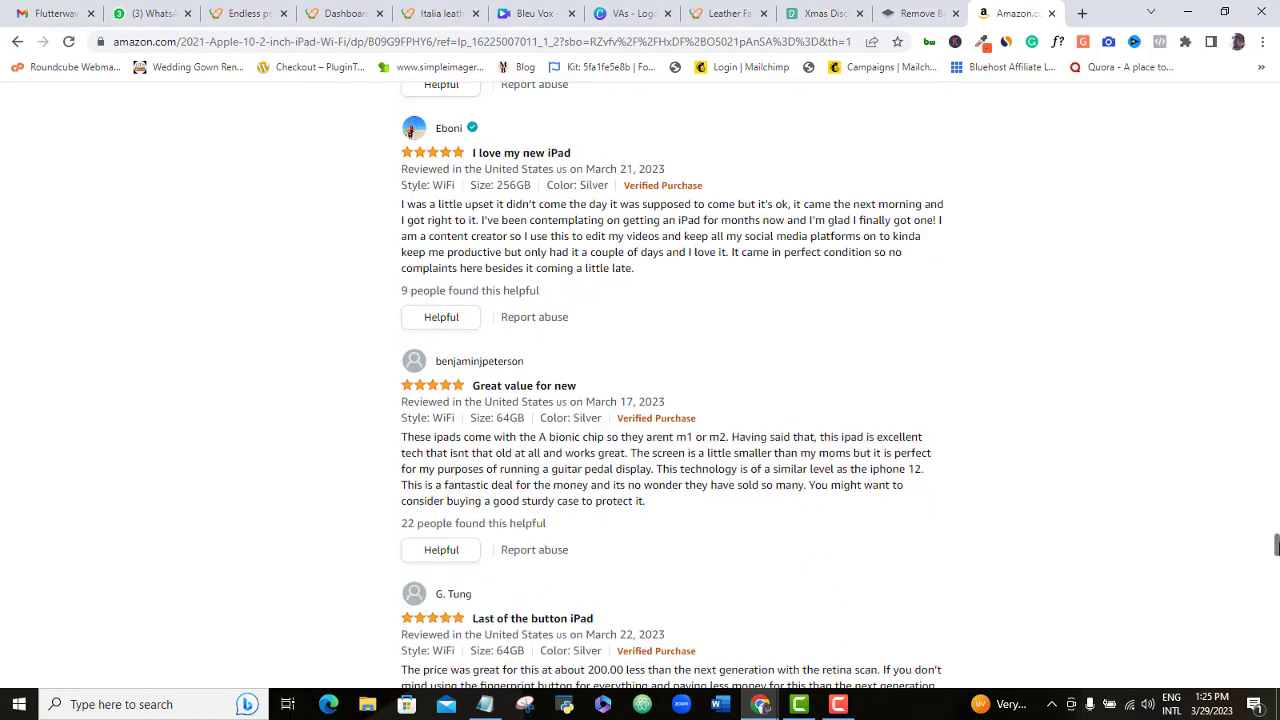
pyautogui.scroll(2, 672, 385)
pyautogui.scroll(-15, 672, 385)
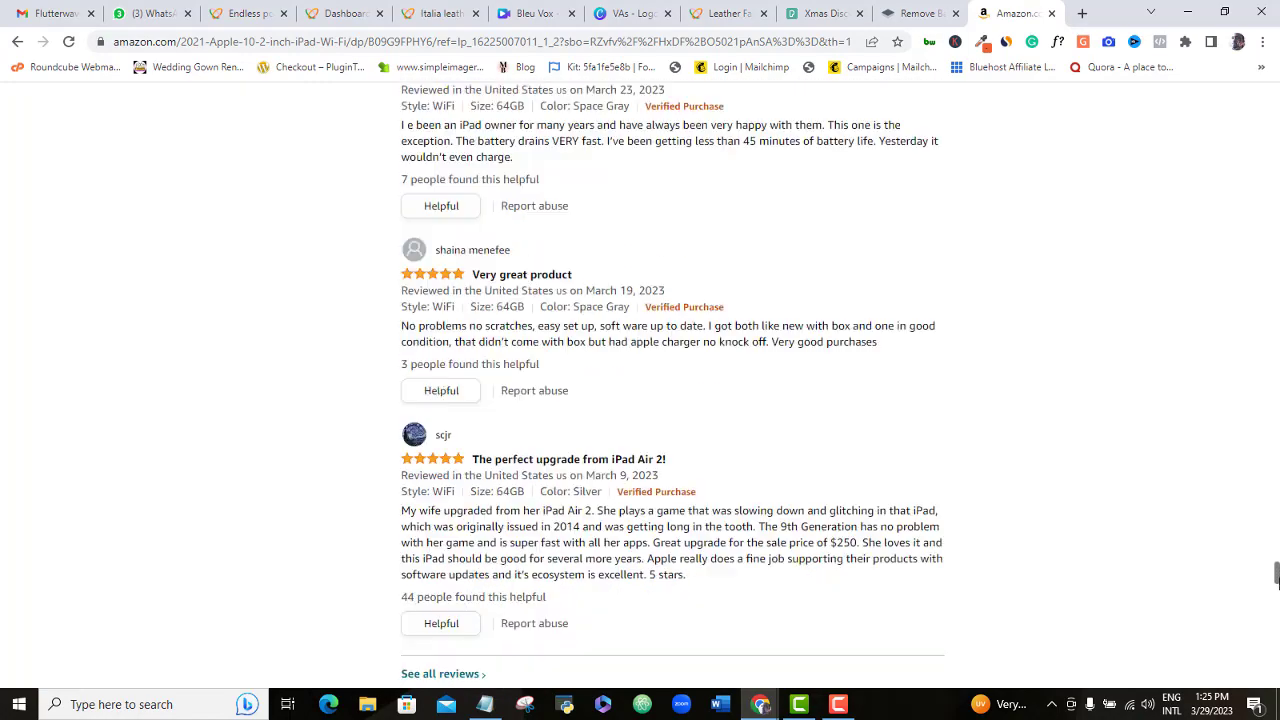
pyautogui.scroll(8, 670, 385)
pyautogui.scroll(-16, 670, 385)
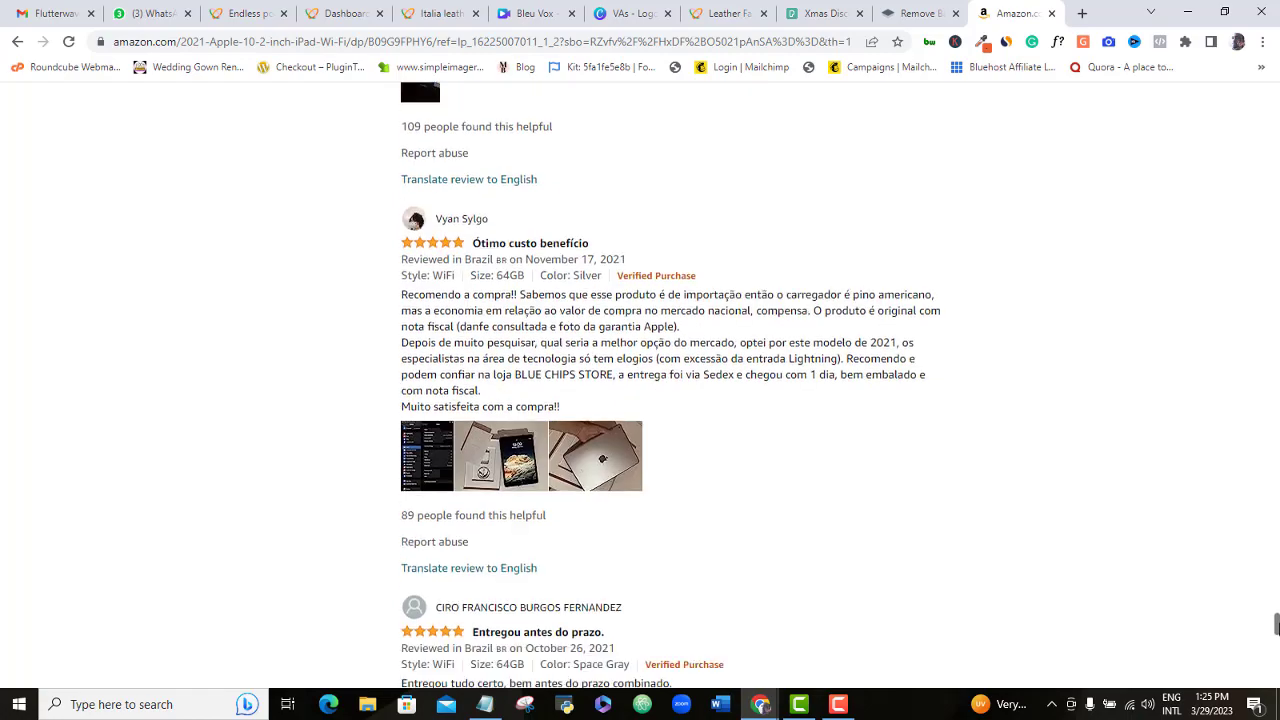
pyautogui.scroll(3, 670, 385)
pyautogui.moveTo(1276, 617); pyautogui.dragTo(1270, 503)
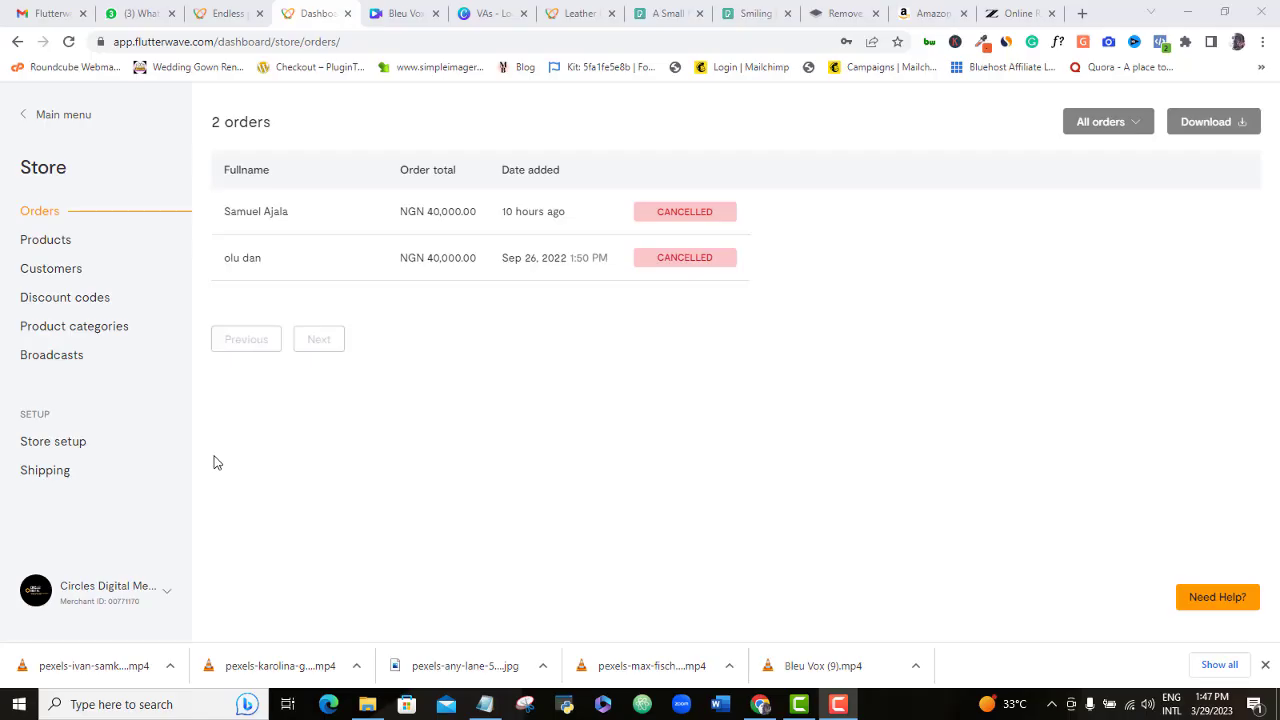
# - In Store setup, apply to add the store to Flutterwave Market and view the listing criteria
pyautogui.click(62, 443)
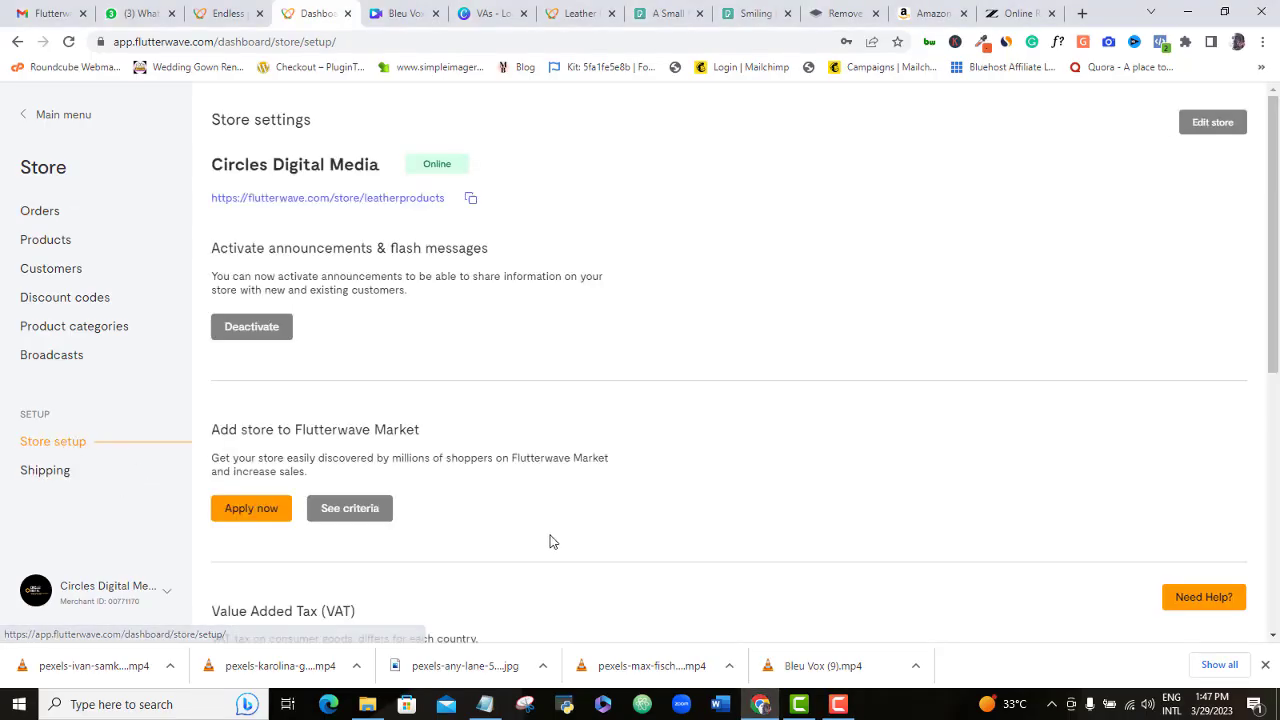
pyautogui.moveTo(1275, 315); pyautogui.dragTo(1277, 405)
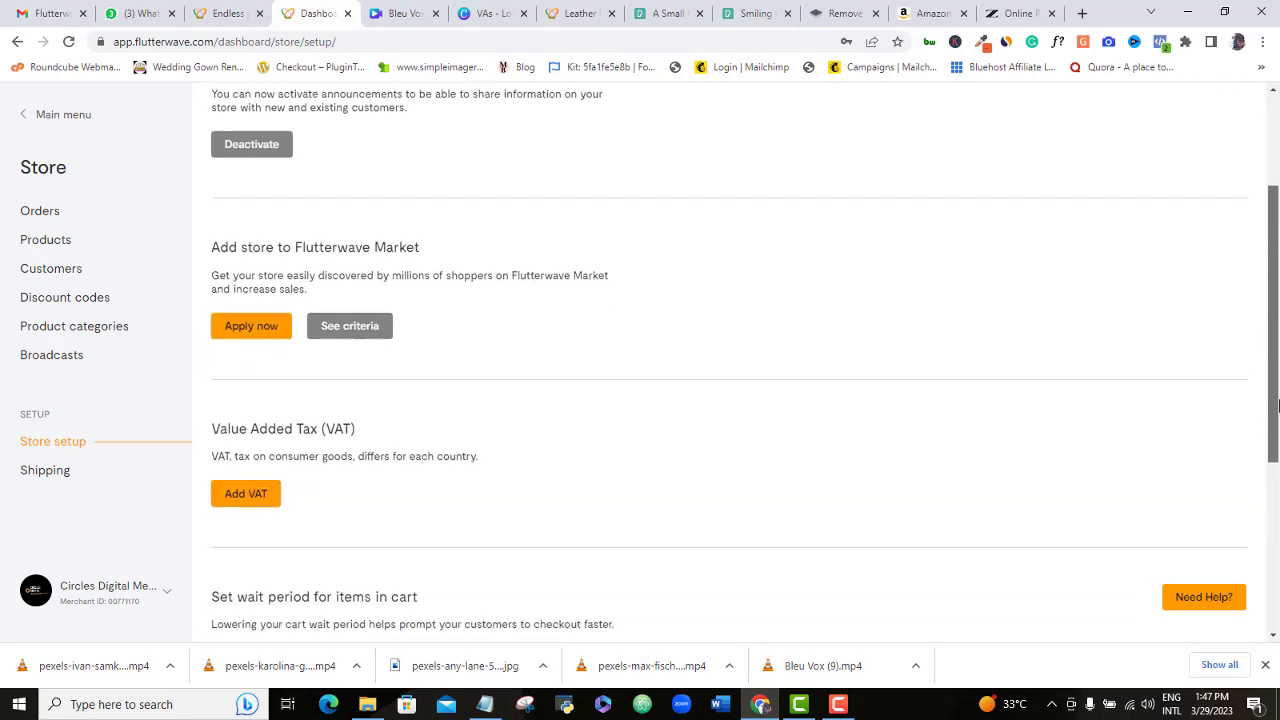
pyautogui.click(243, 330)
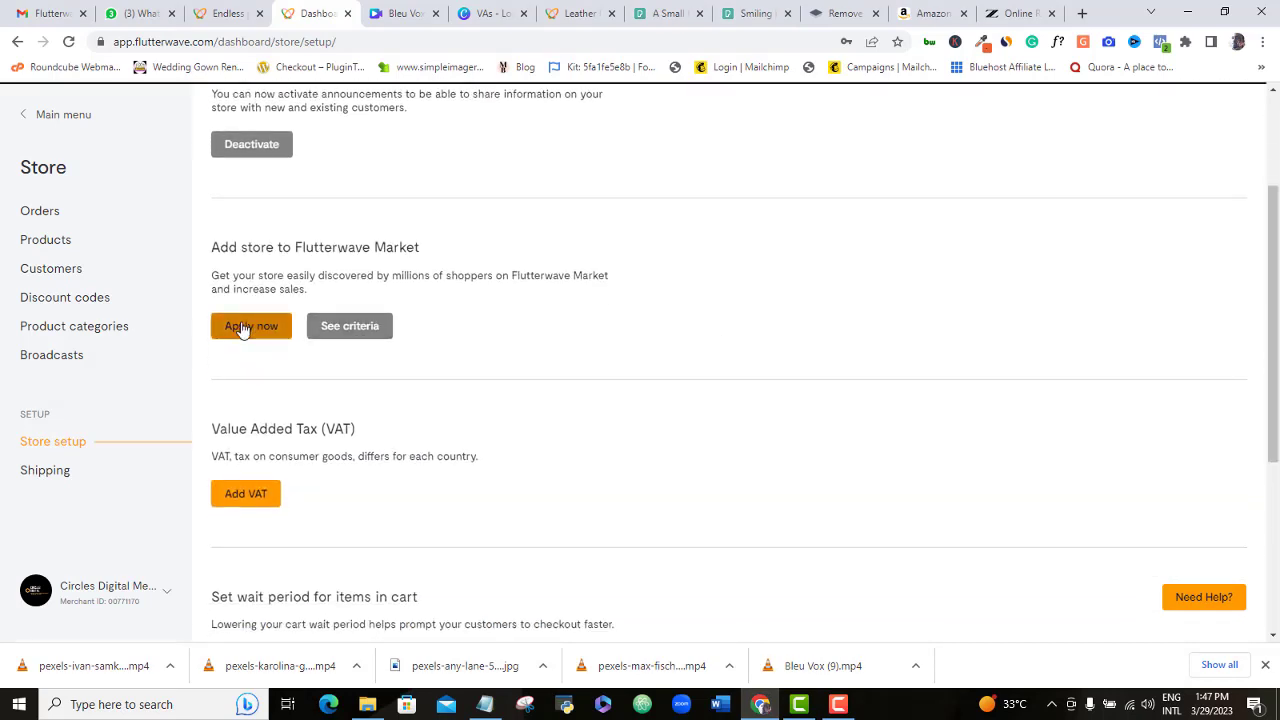
pyautogui.click(371, 342)
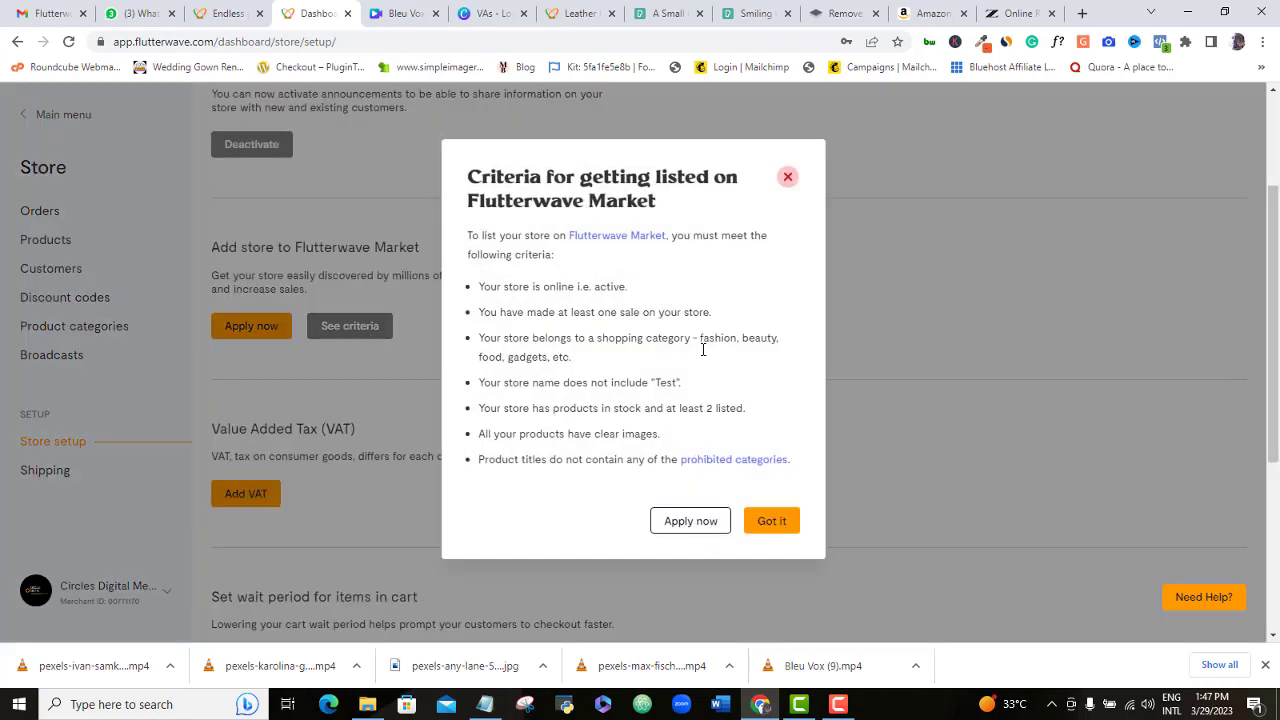